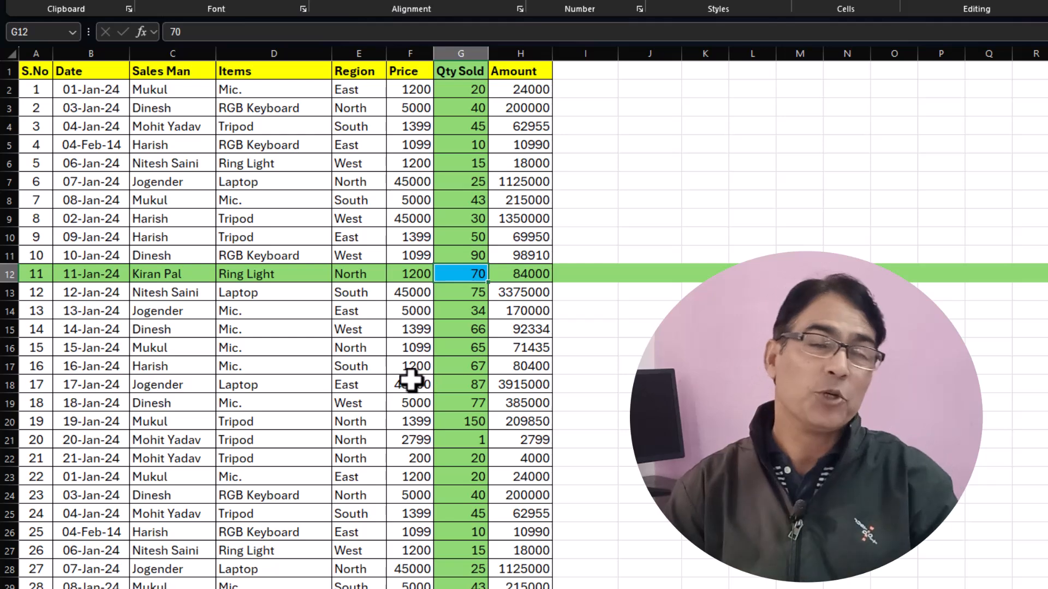
{"action": "left_click", "coordinate": [301, 267]}
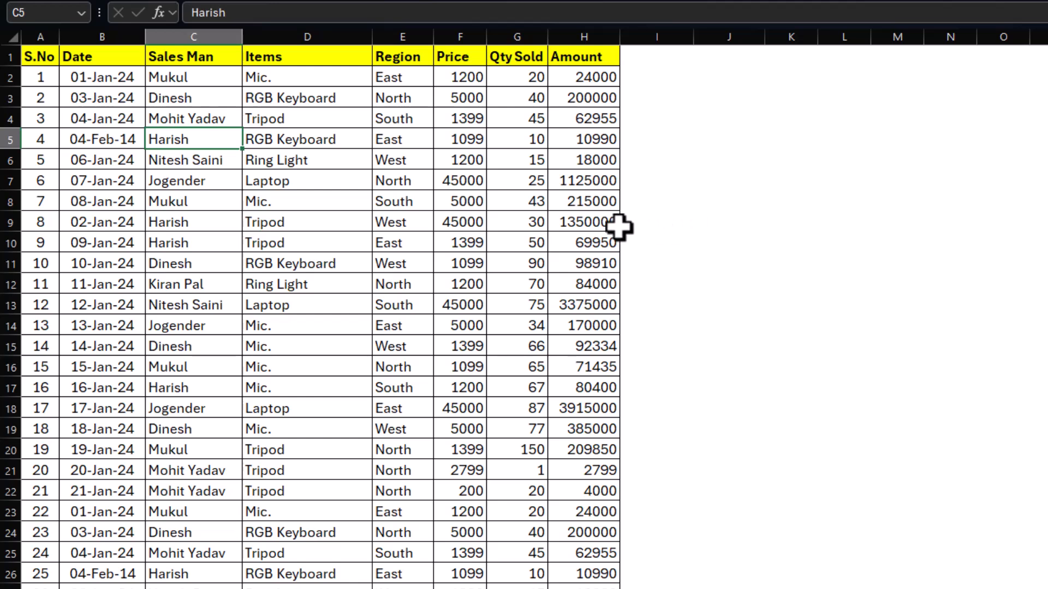
{"action": "left_click", "coordinate": [504, 224]}
{"action": "left_click", "coordinate": [457, 226]}
{"action": "left_click", "coordinate": [449, 260]}
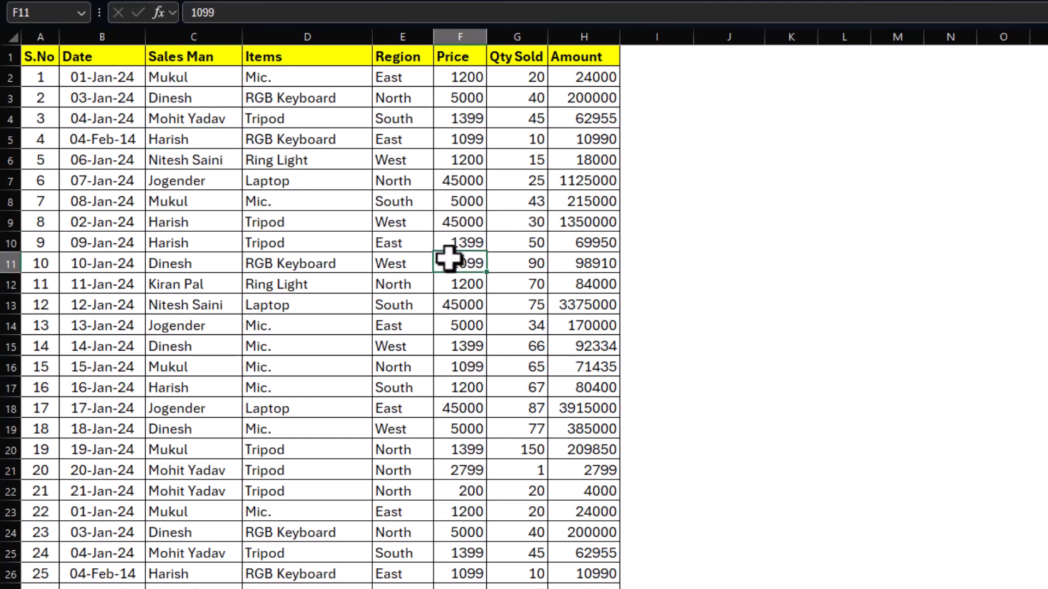
{"action": "left_click", "coordinate": [824, 262]}
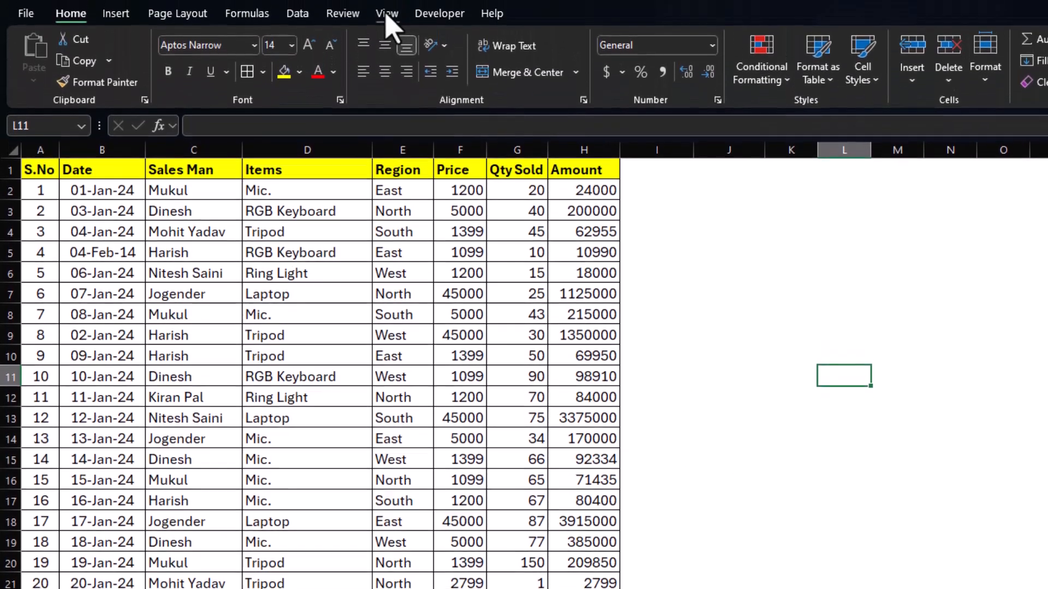
Turn on the display of gridlines for the sales worksheet.
{"action": "left_click", "coordinate": [387, 16]}
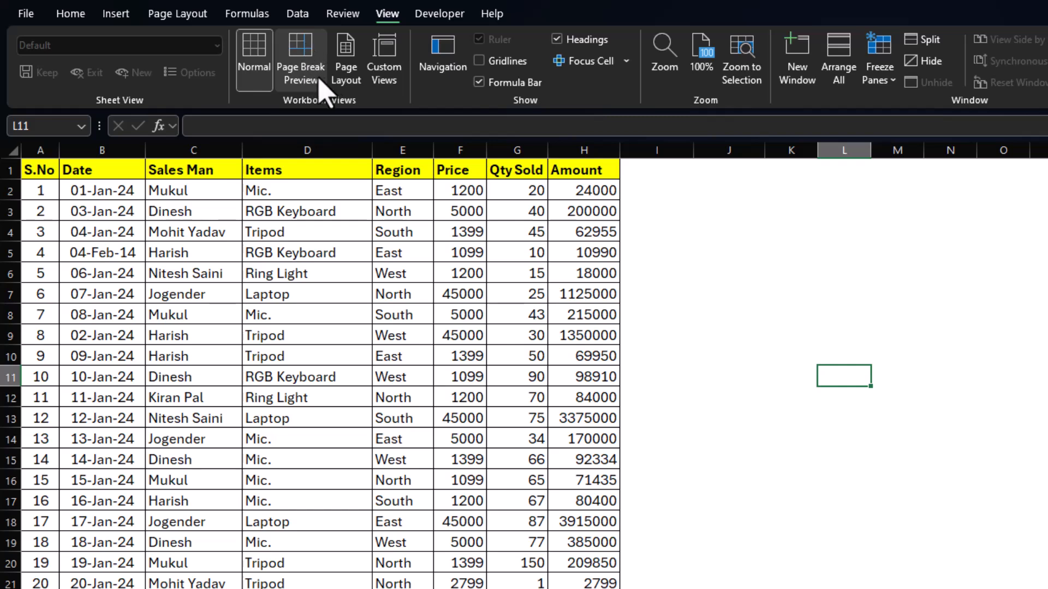
{"action": "left_click", "coordinate": [481, 61]}
{"action": "left_click", "coordinate": [728, 353]}
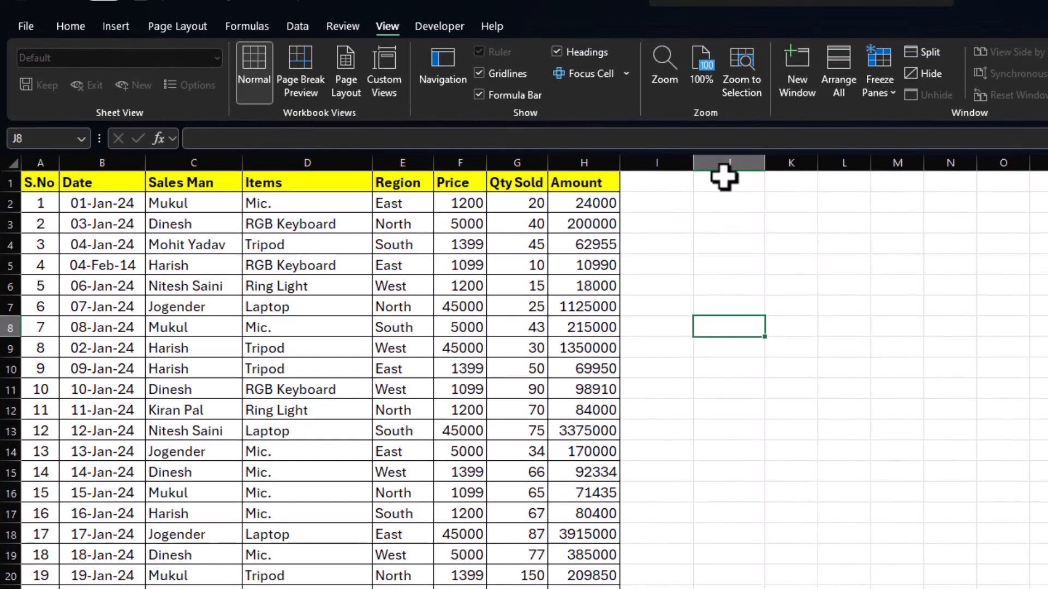
{"action": "left_click_drag", "start_coordinate": [726, 169], "coordinate": [729, 588]}
{"action": "left_click_drag", "start_coordinate": [407, 326], "coordinate": [952, 327]}
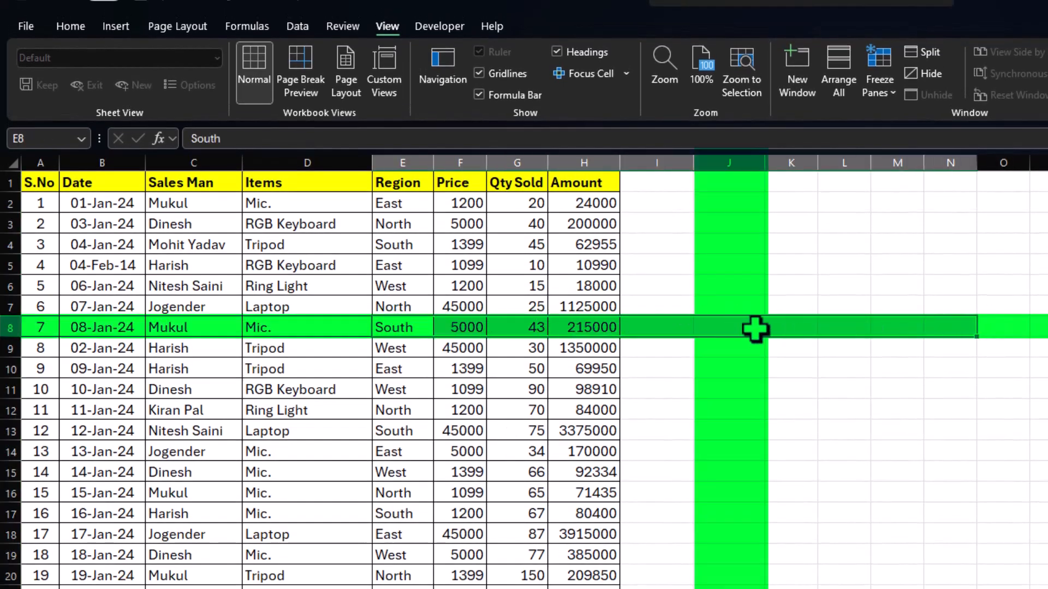
{"action": "left_click", "coordinate": [709, 329]}
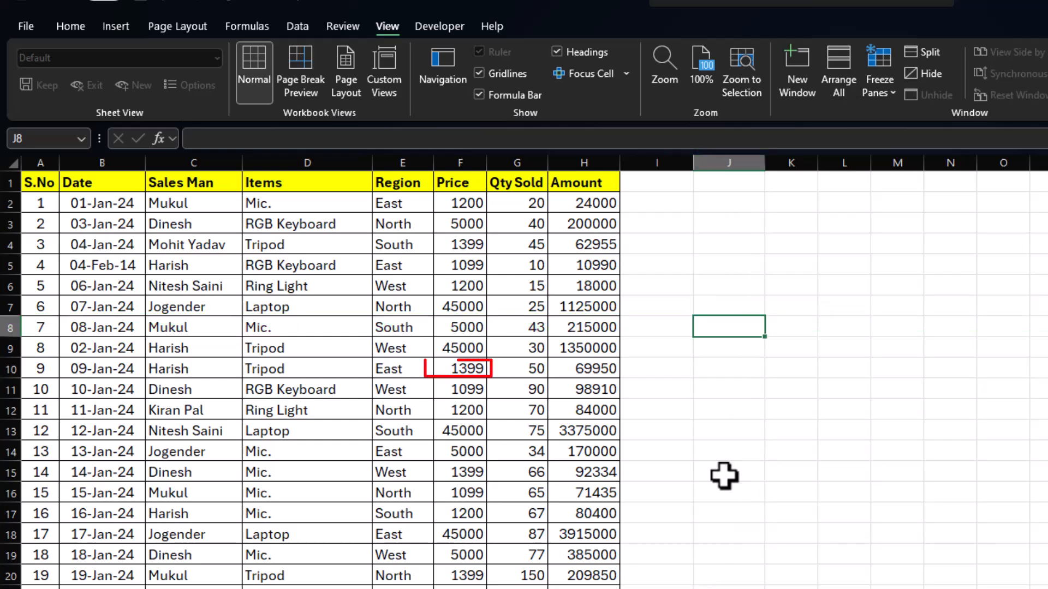
Select Price cell F10 and turn on Focus Cell to highlight its row and column.
{"action": "left_click", "coordinate": [473, 369]}
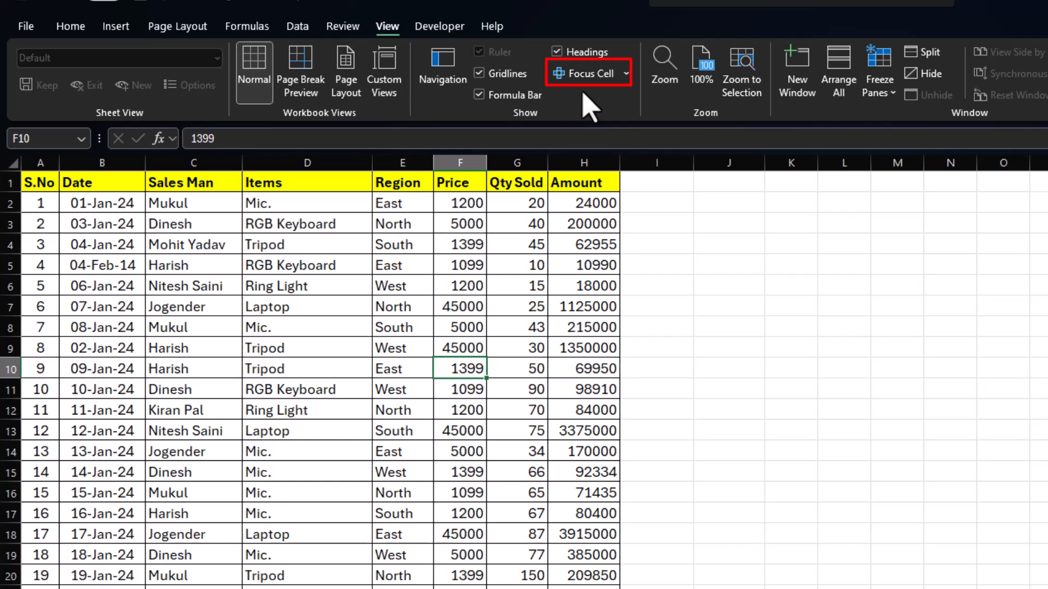
{"action": "left_click", "coordinate": [586, 76]}
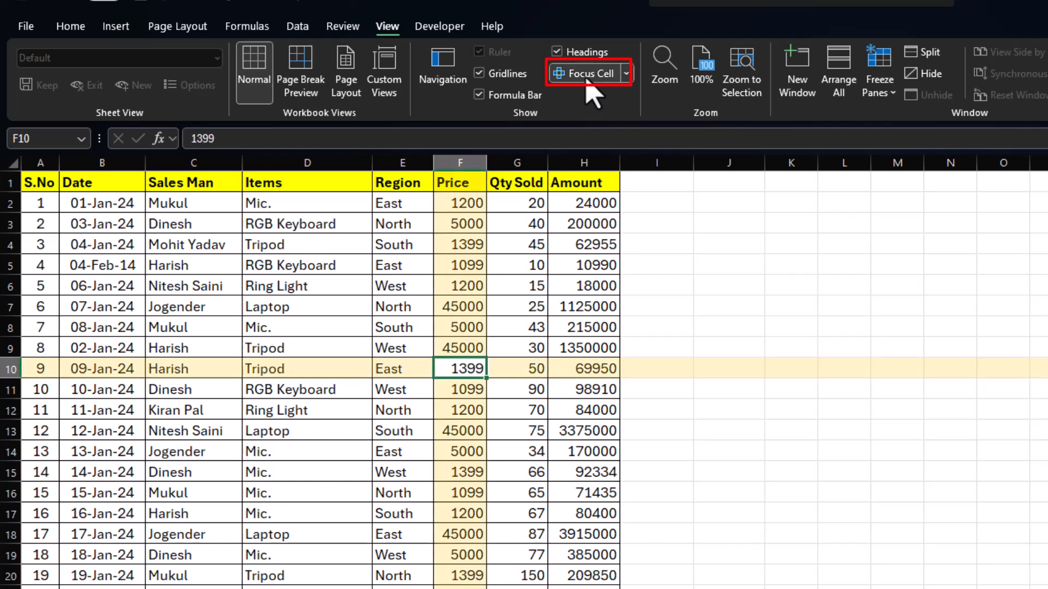
Examine how the Focus Cell highlight follows the active cell through the Amount, Price, Region and Qty Sold columns.
{"action": "left_click", "coordinate": [571, 320]}
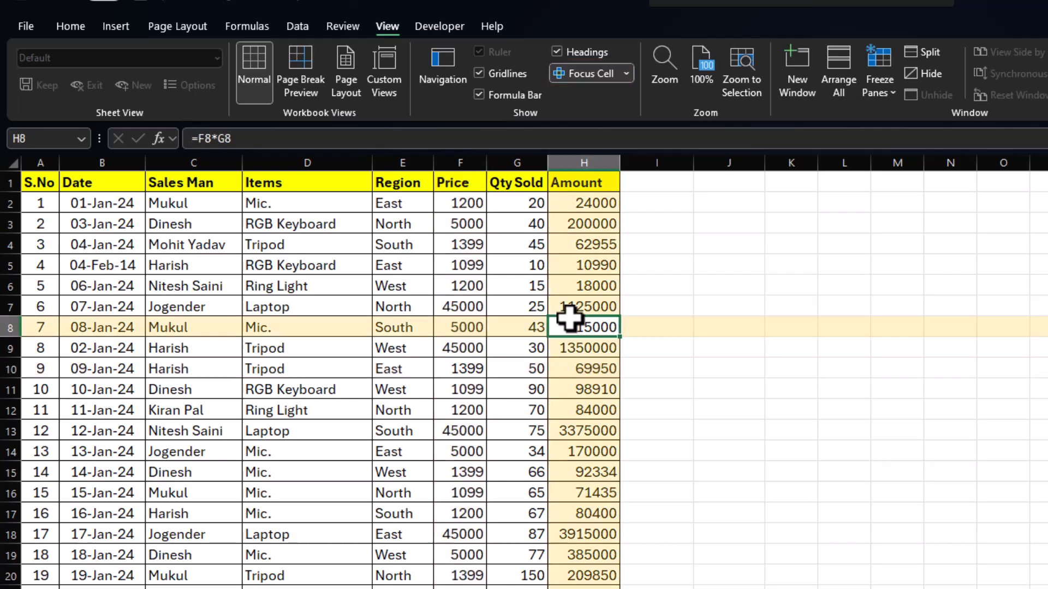
{"action": "left_click", "coordinate": [440, 273]}
{"action": "left_click", "coordinate": [384, 386]}
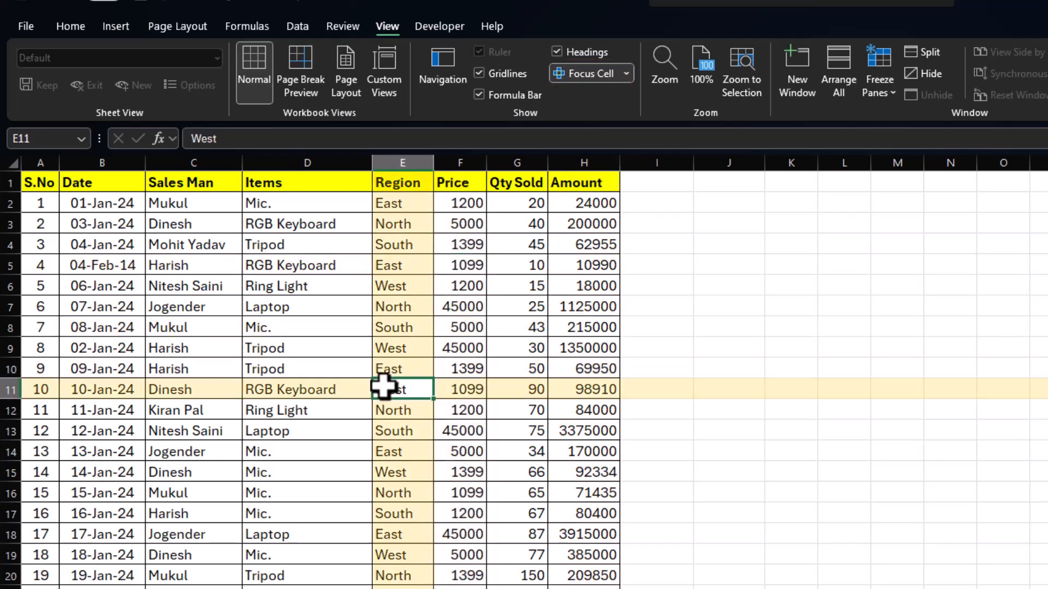
{"action": "left_click", "coordinate": [564, 349]}
{"action": "key", "text": "Left"}
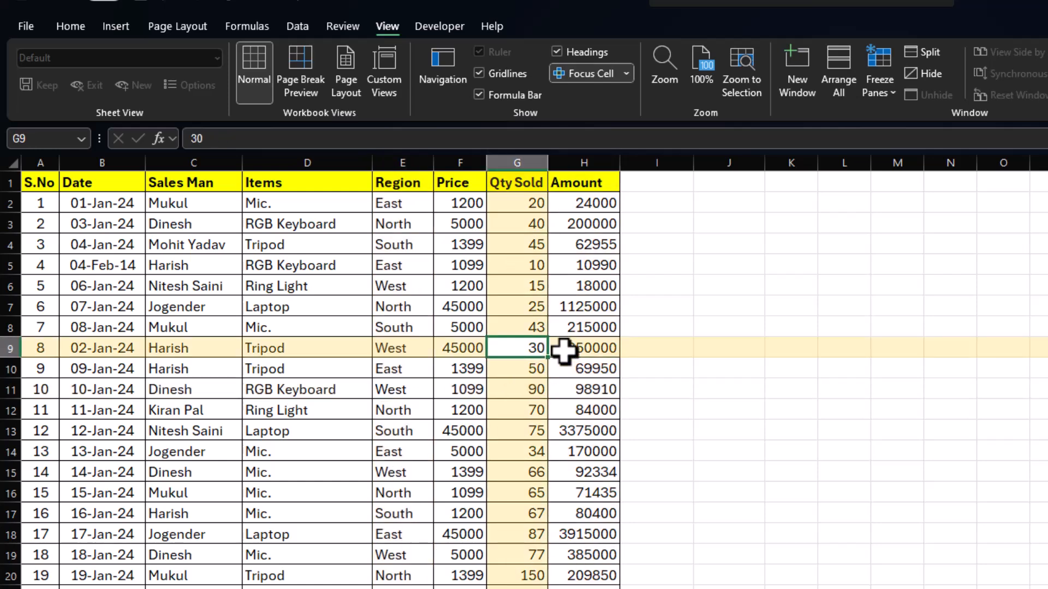
{"action": "key", "text": "Left"}
{"action": "key", "text": "Up"}
{"action": "key", "text": "Up"}
{"action": "key", "text": "Up"}
{"action": "key", "text": "Right"}
{"action": "key", "text": "Down"}
{"action": "key", "text": "Down"}
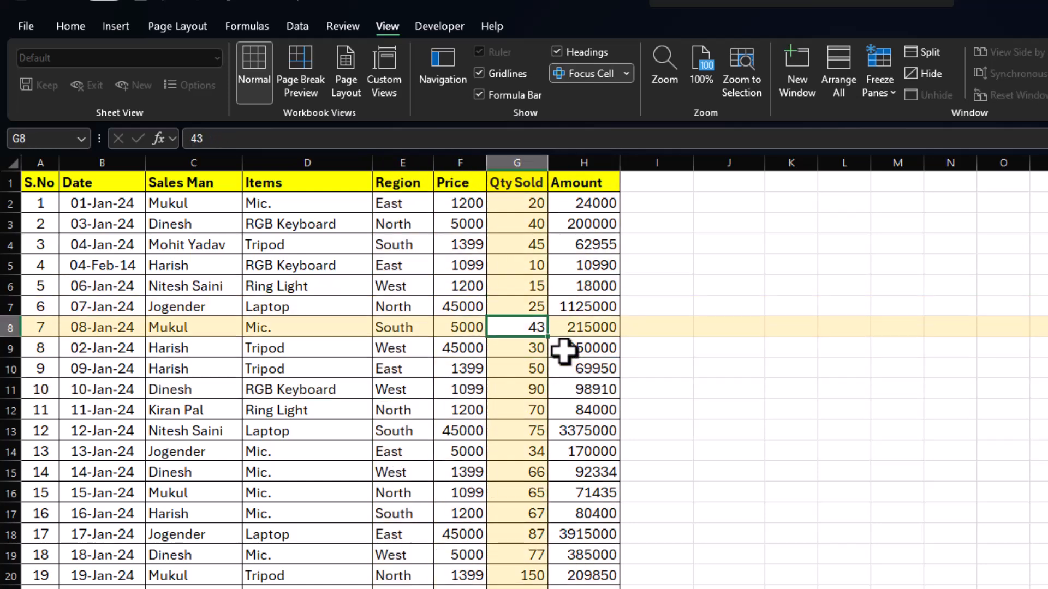
{"action": "key", "text": "Down"}
{"action": "key", "text": "Left"}
{"action": "key", "text": "Left"}
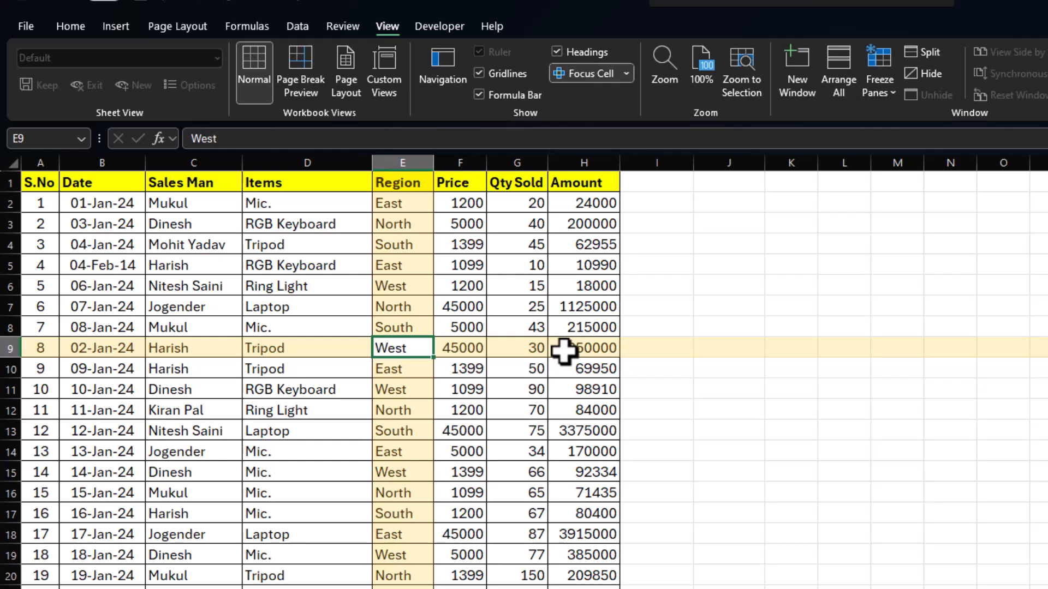
Set the Focus Cell highlight colour to the standard light green.
{"action": "left_click", "coordinate": [626, 78]}
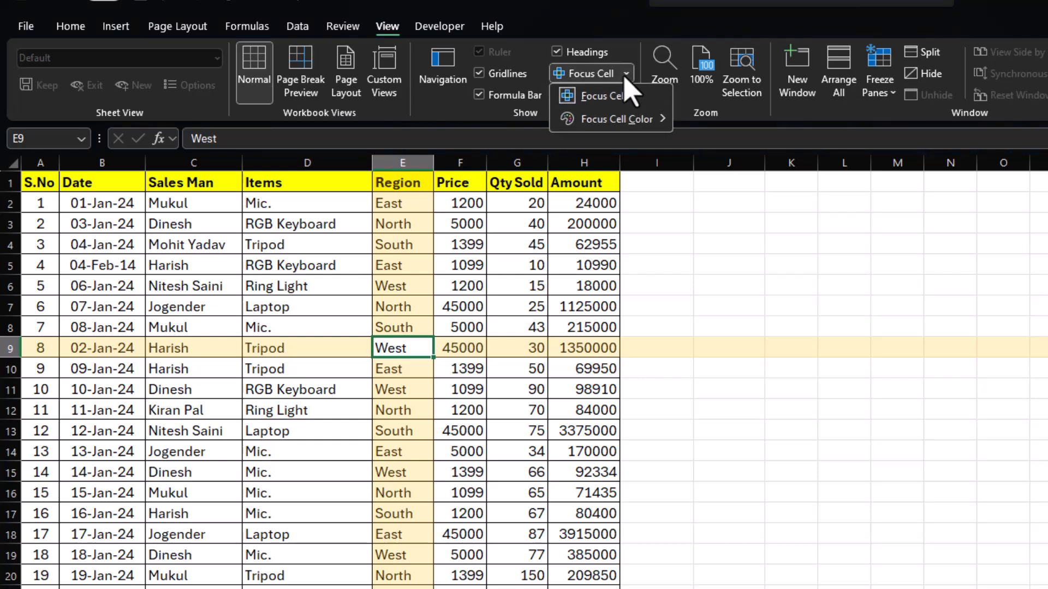
{"action": "mouse_move", "coordinate": [612, 120]}
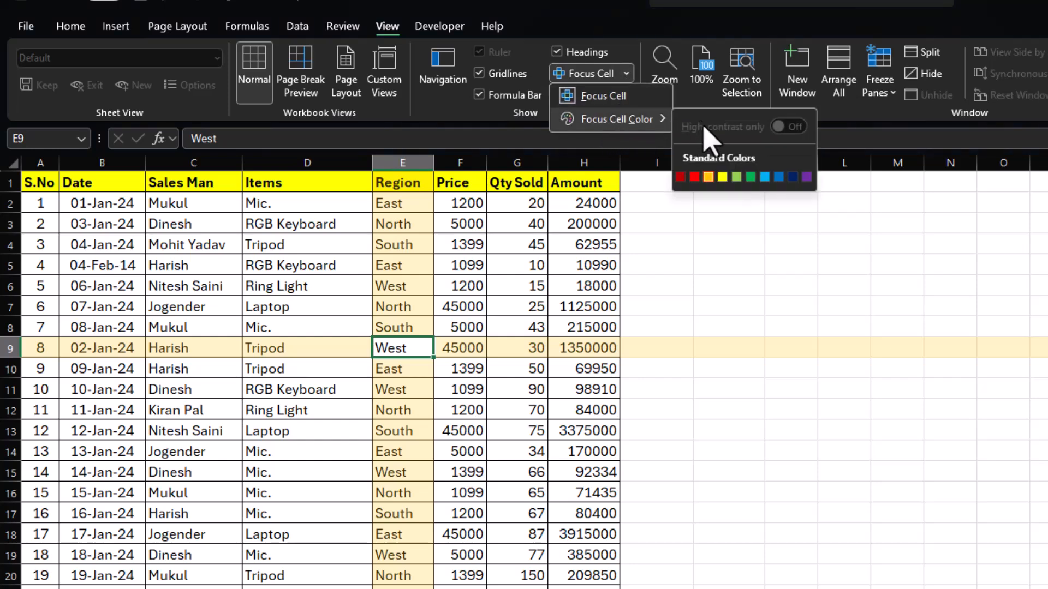
{"action": "left_click", "coordinate": [736, 177]}
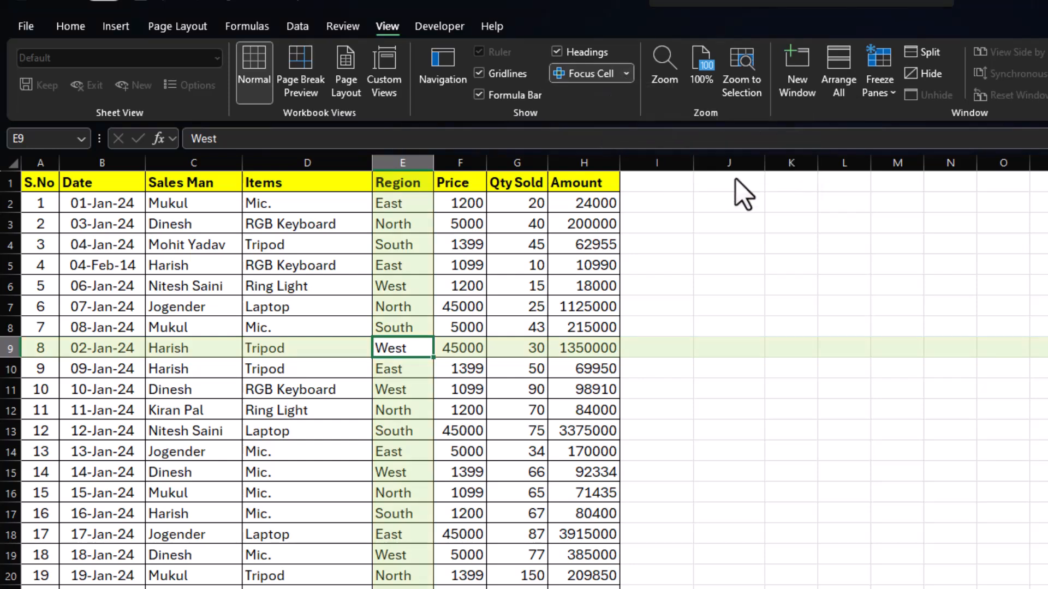
Change the Focus Cell highlight colour to the standard light blue.
{"action": "left_click", "coordinate": [626, 73]}
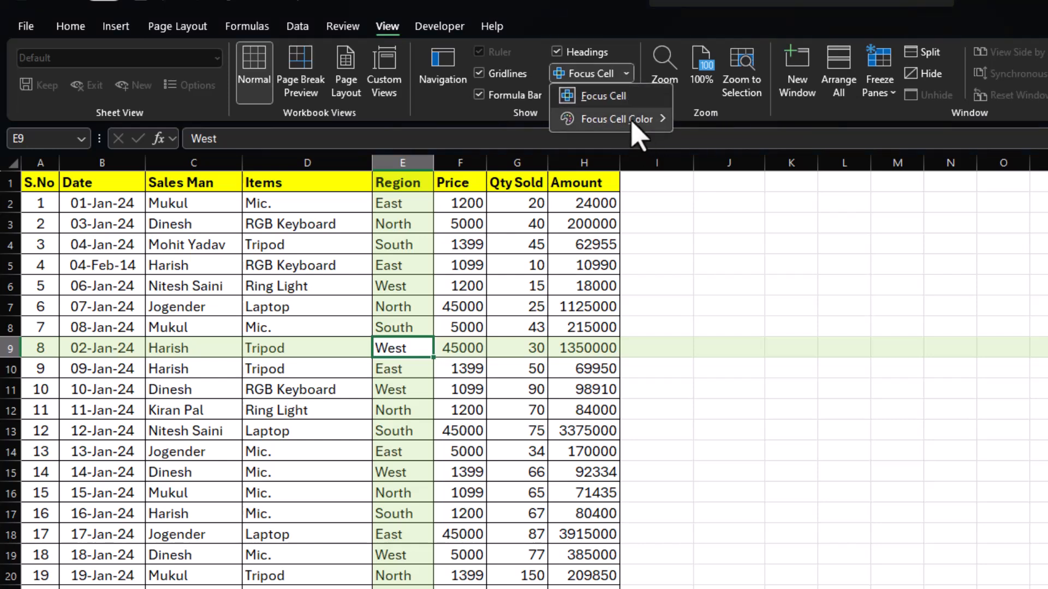
{"action": "mouse_move", "coordinate": [633, 121]}
{"action": "left_click", "coordinate": [758, 175]}
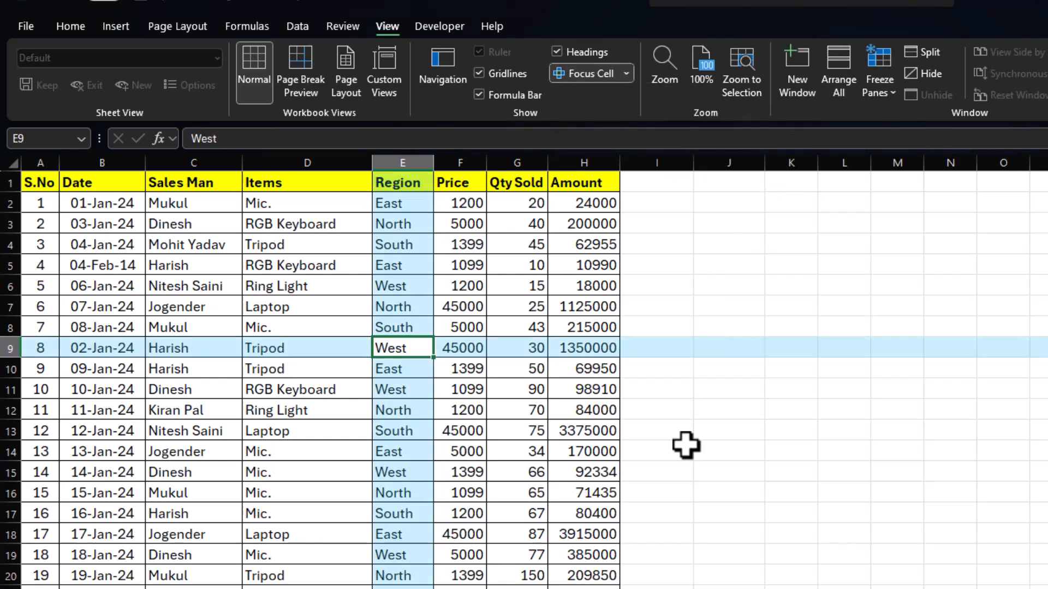
Look over the available Focus Cell colours, and turn Focus Cell off with empty cell J2 selected.
{"action": "left_click", "coordinate": [626, 73]}
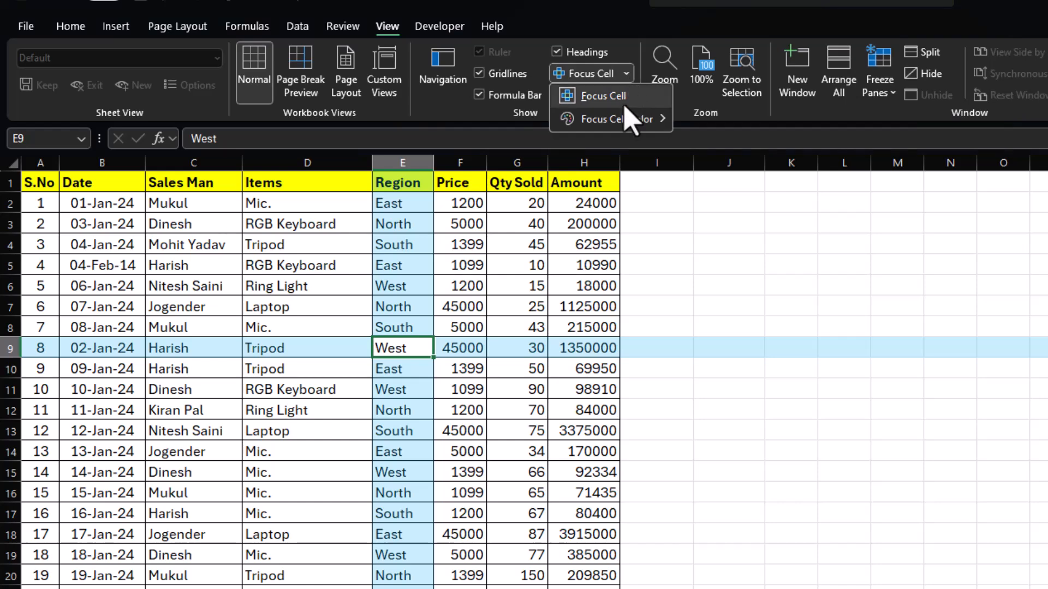
{"action": "mouse_move", "coordinate": [626, 121]}
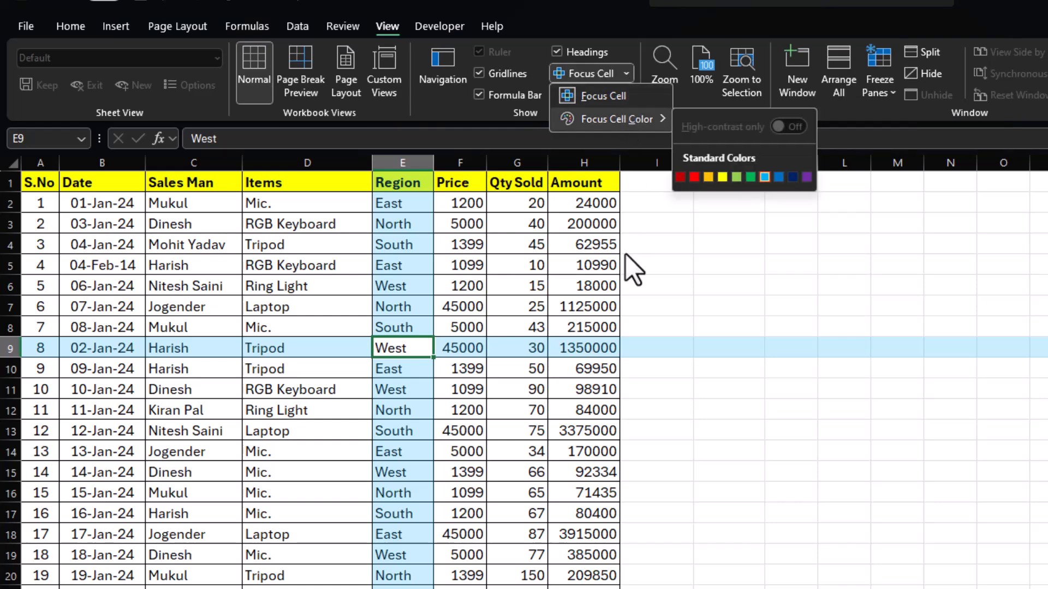
{"action": "left_click", "coordinate": [633, 238]}
{"action": "left_click", "coordinate": [636, 224]}
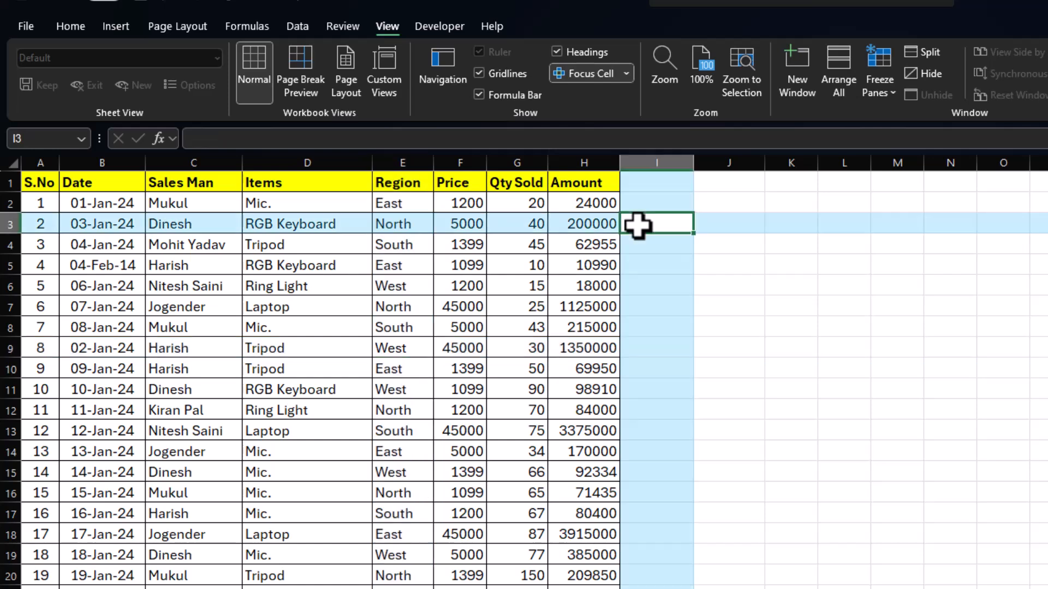
{"action": "left_click", "coordinate": [738, 204]}
{"action": "left_click", "coordinate": [589, 74]}
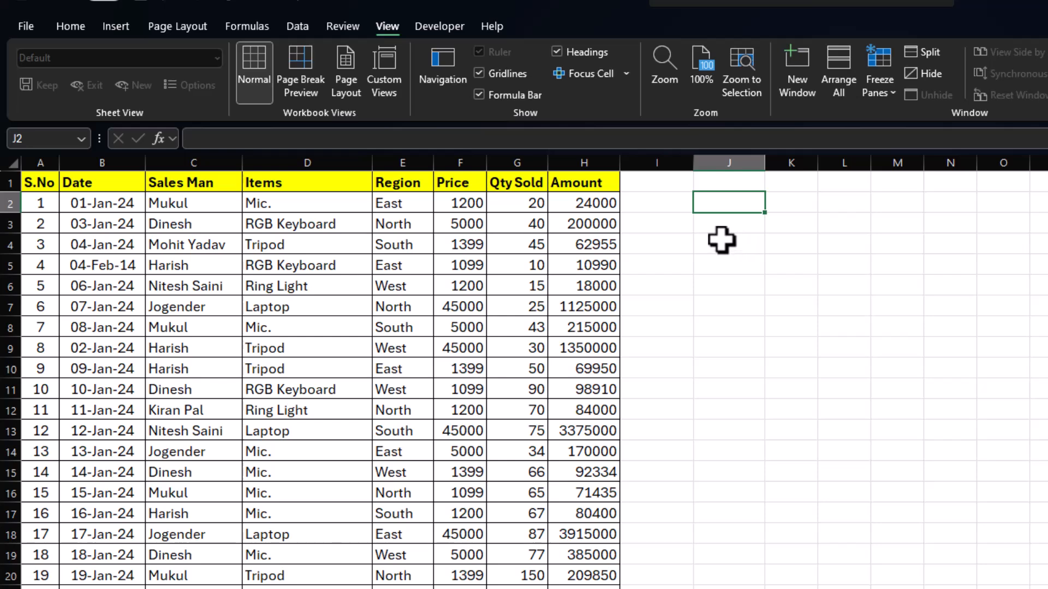
Fill cell J2 with bright magenta from the additional standard colours.
{"action": "left_click", "coordinate": [77, 32]}
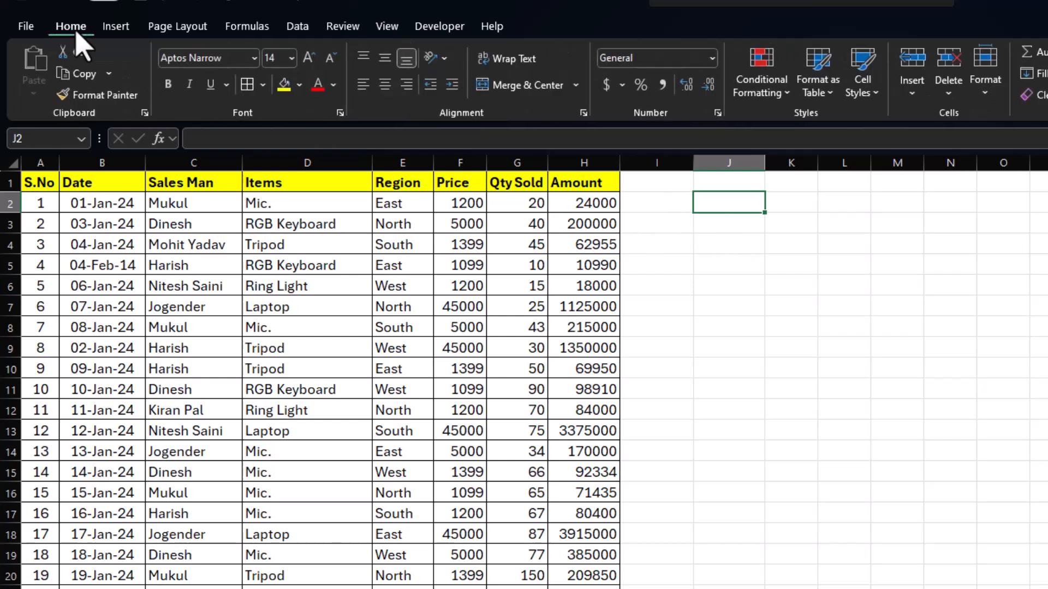
{"action": "left_click", "coordinate": [300, 87]}
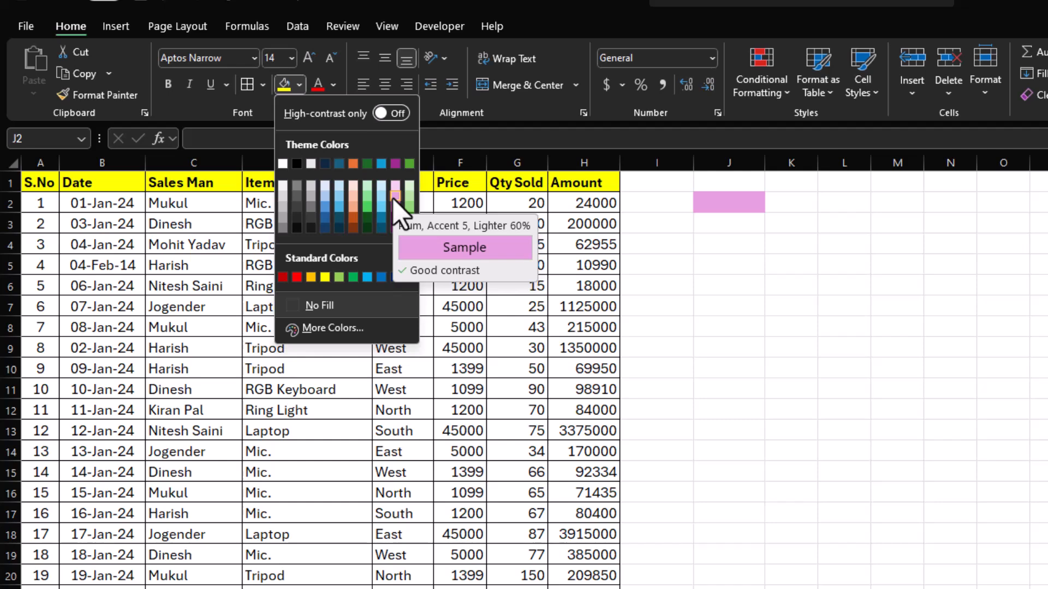
{"action": "left_click", "coordinate": [327, 328]}
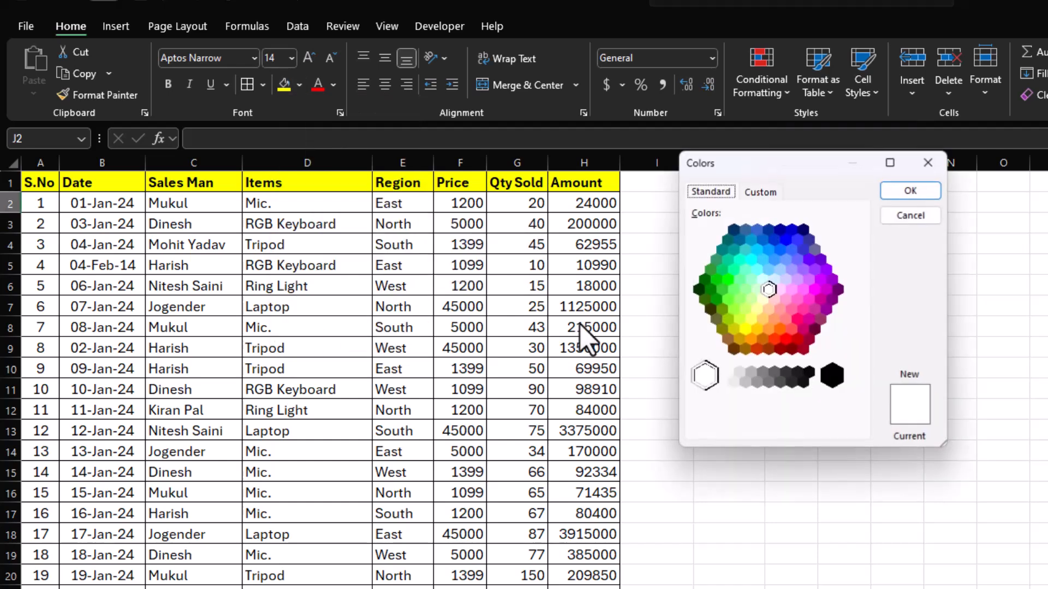
{"action": "left_click", "coordinate": [786, 291]}
{"action": "left_click", "coordinate": [803, 290]}
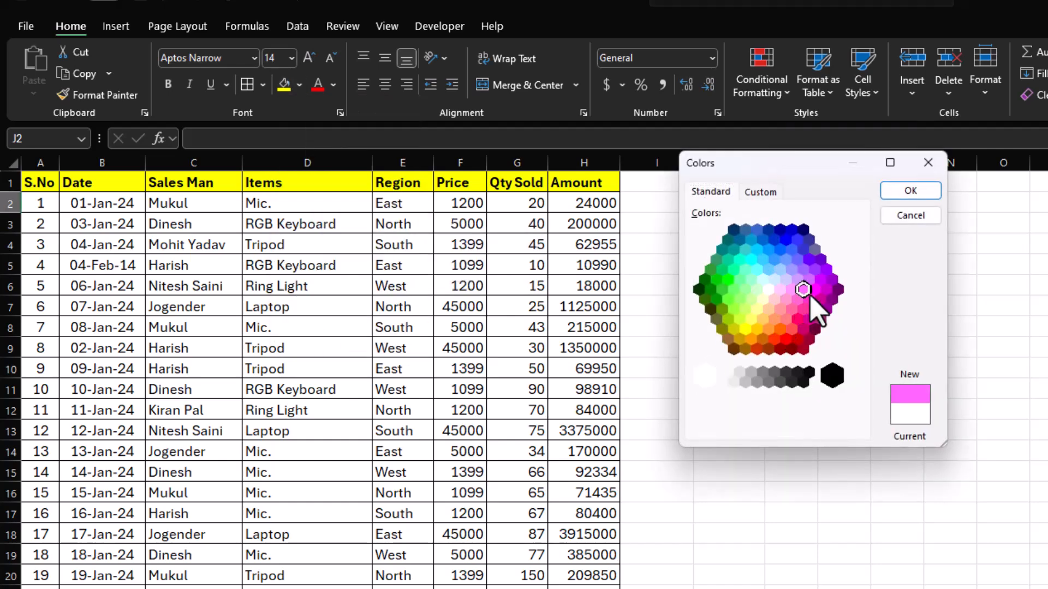
{"action": "left_click", "coordinate": [815, 290]}
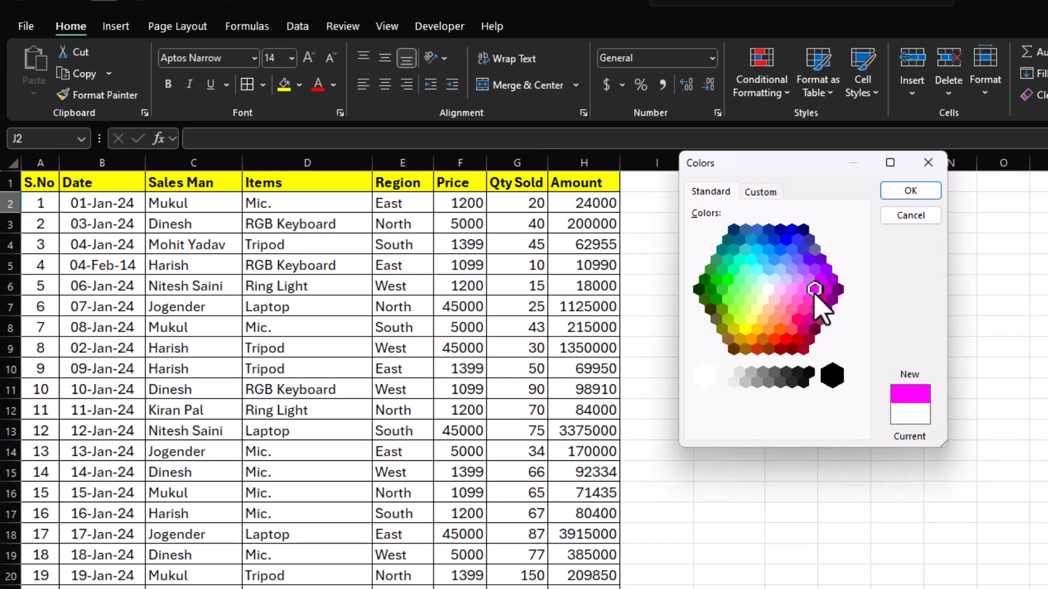
{"action": "left_click", "coordinate": [911, 191]}
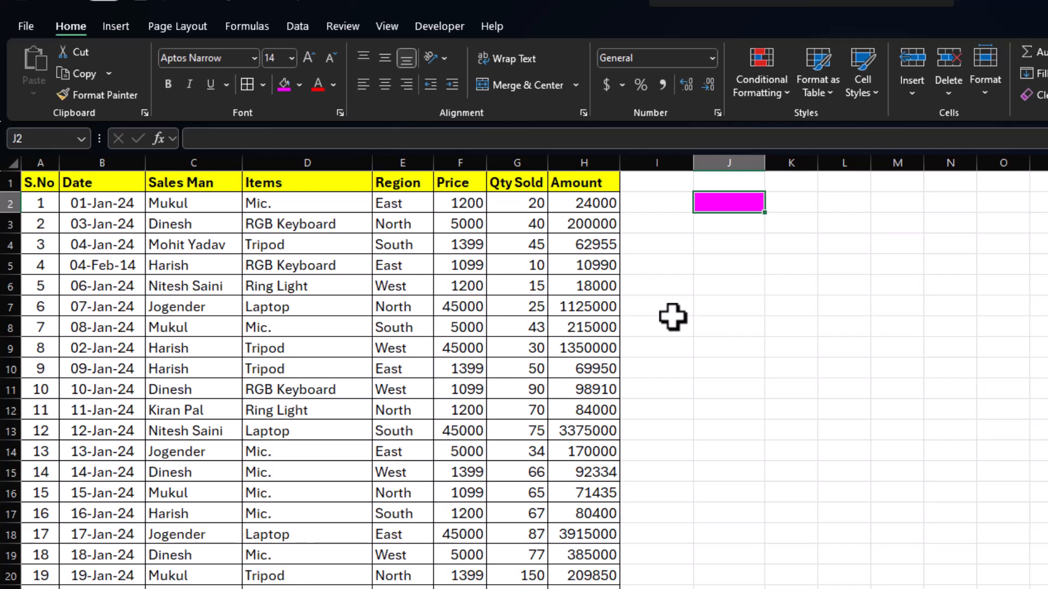
{"action": "left_click", "coordinate": [791, 293]}
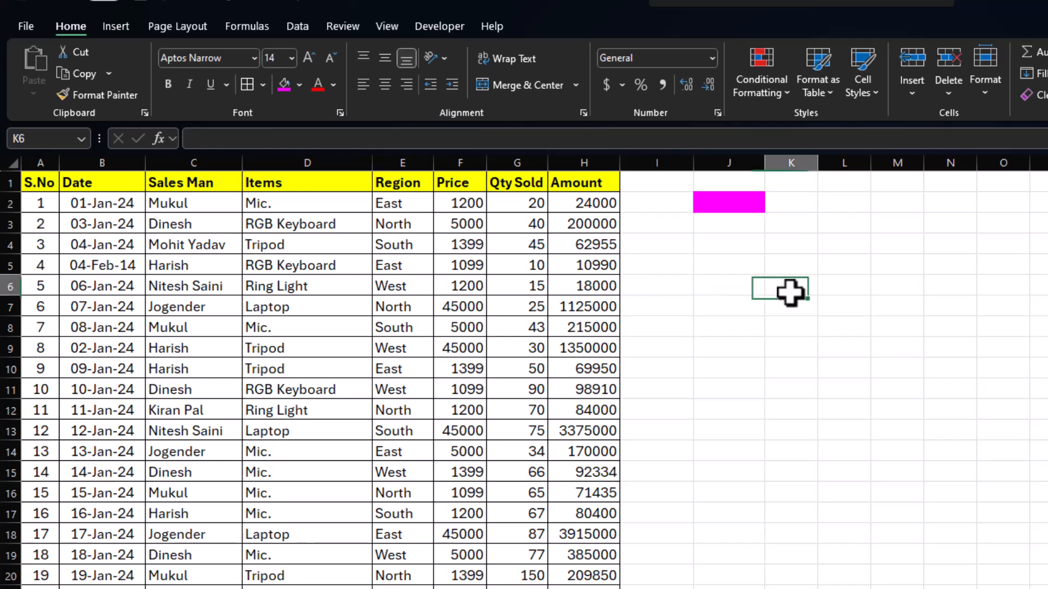
Turn on Focus Cell, set its highlight colour to the recently used magenta, and check it on Qty Sold cell G12.
{"action": "left_click", "coordinate": [700, 332]}
{"action": "left_click", "coordinate": [387, 29]}
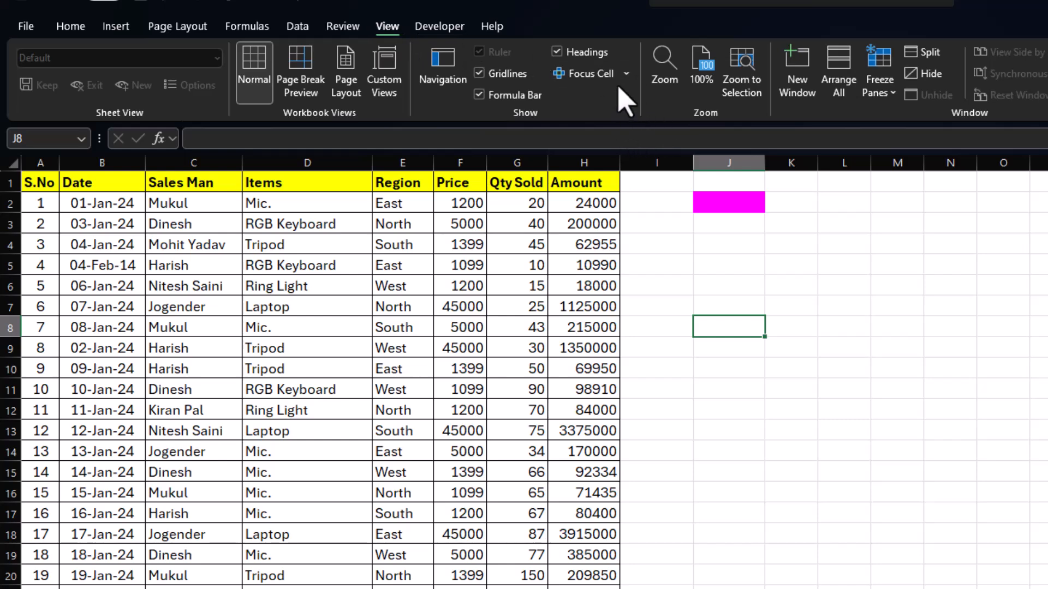
{"action": "left_click", "coordinate": [595, 75]}
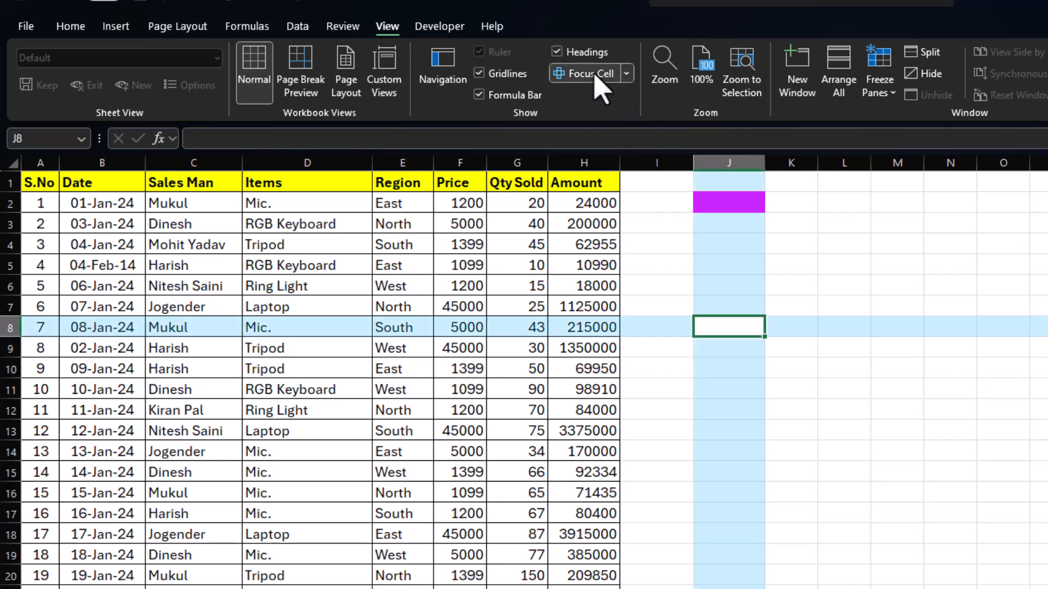
{"action": "left_click", "coordinate": [628, 76]}
{"action": "mouse_move", "coordinate": [633, 116]}
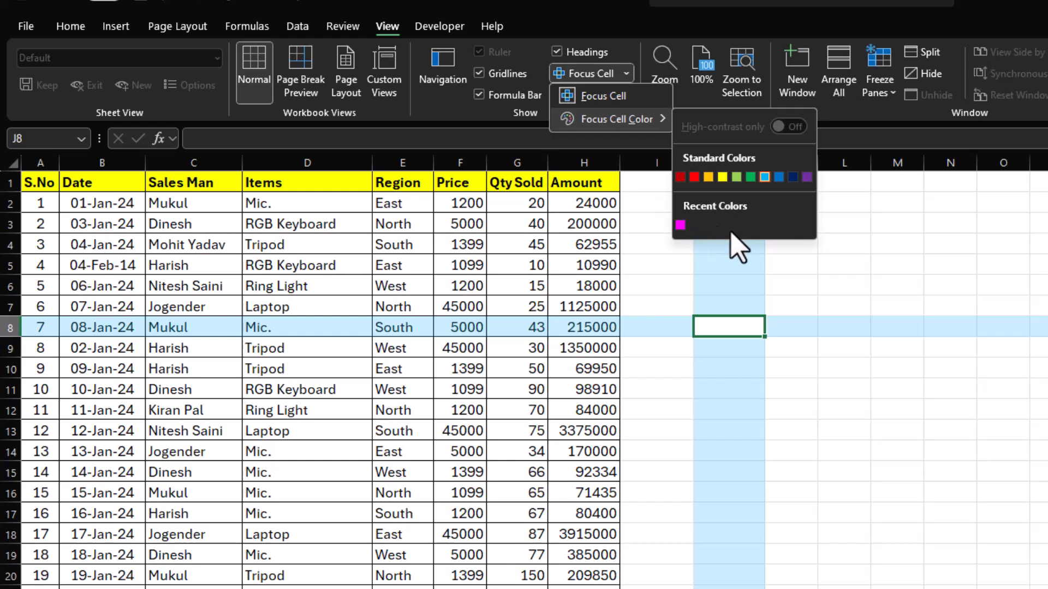
{"action": "left_click", "coordinate": [681, 226]}
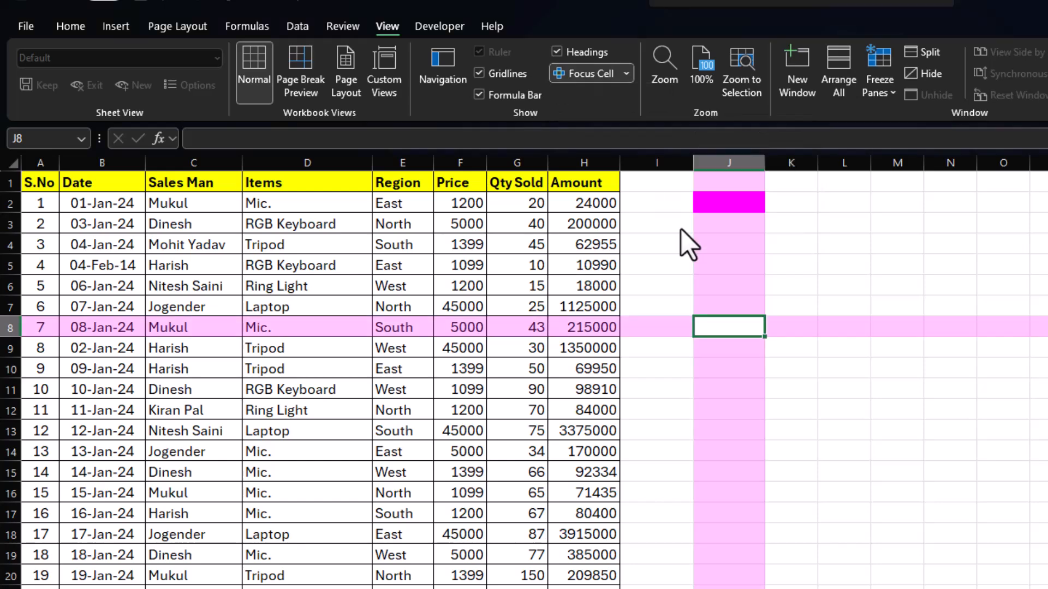
{"action": "left_click", "coordinate": [657, 367]}
{"action": "left_click", "coordinate": [533, 410]}
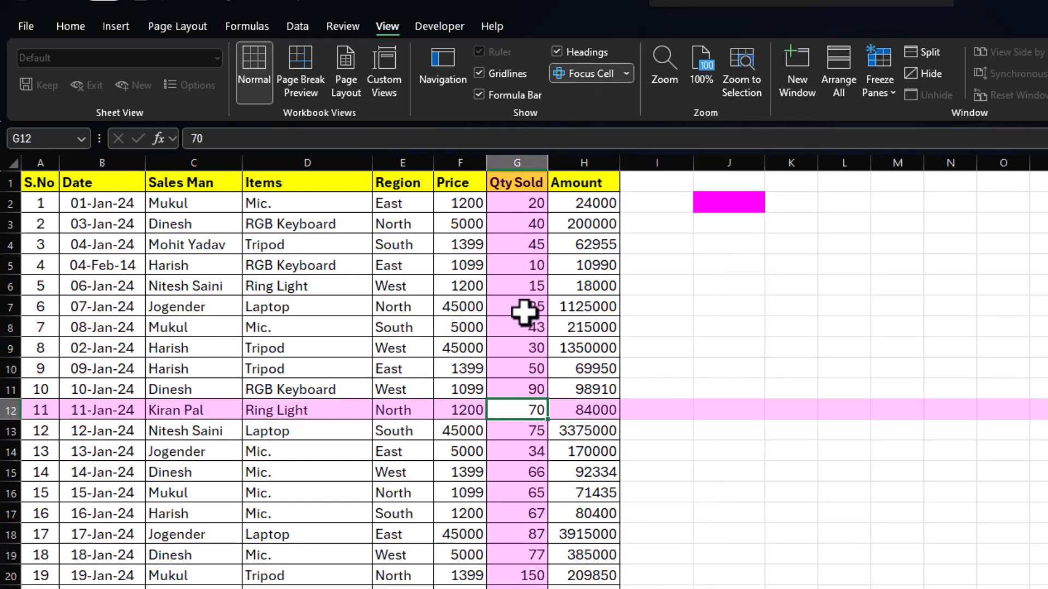
Check the magenta Focus Cell highlight on several cells, including empty cell I10 and Qty Sold cells G7 and G9.
{"action": "left_click", "coordinate": [465, 287]}
{"action": "left_click", "coordinate": [630, 371]}
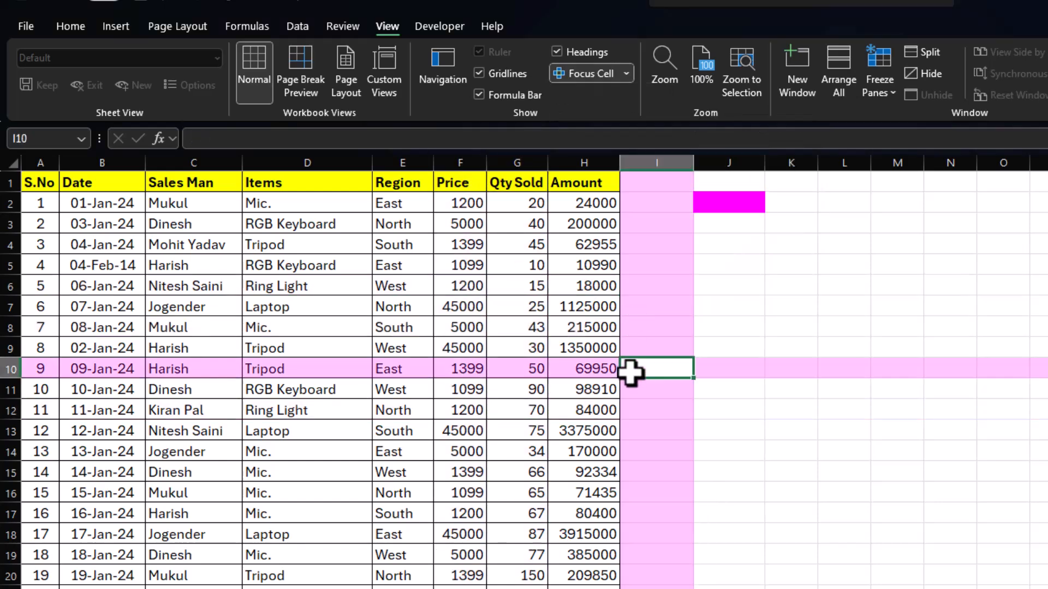
{"action": "left_click", "coordinate": [520, 426]}
{"action": "left_click", "coordinate": [524, 306]}
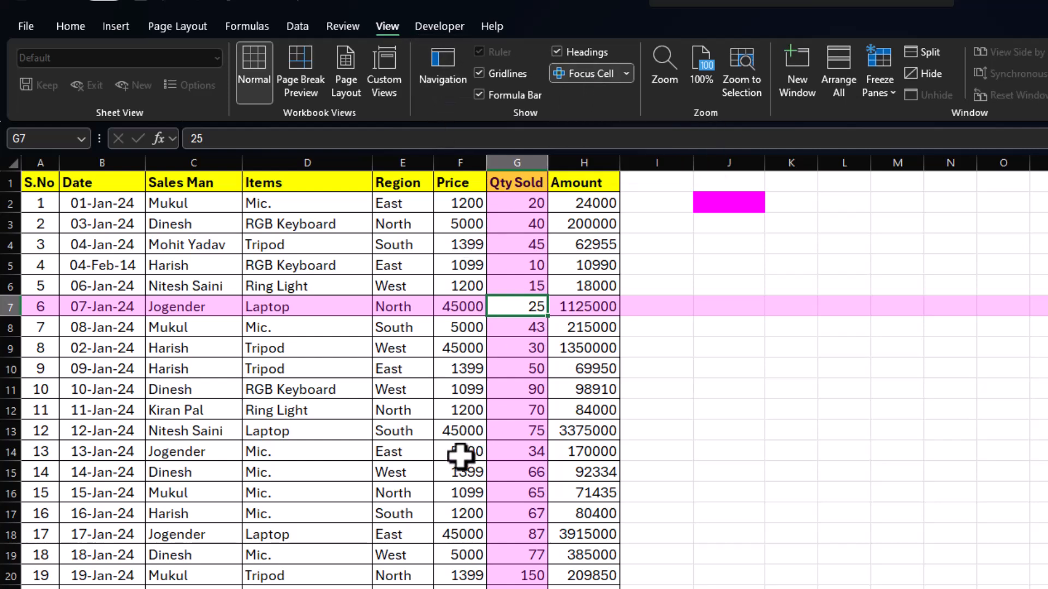
{"action": "left_click", "coordinate": [429, 410]}
{"action": "left_click", "coordinate": [489, 343]}
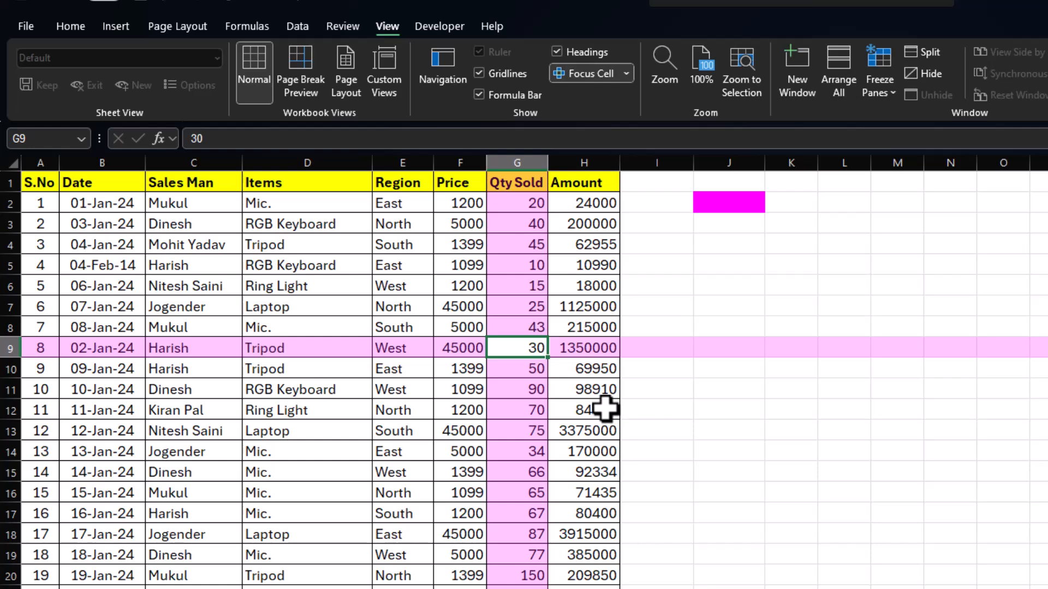
Turn Focus Cell off and back on with Qty Sold cell G9 selected.
{"action": "key", "text": "alt"}
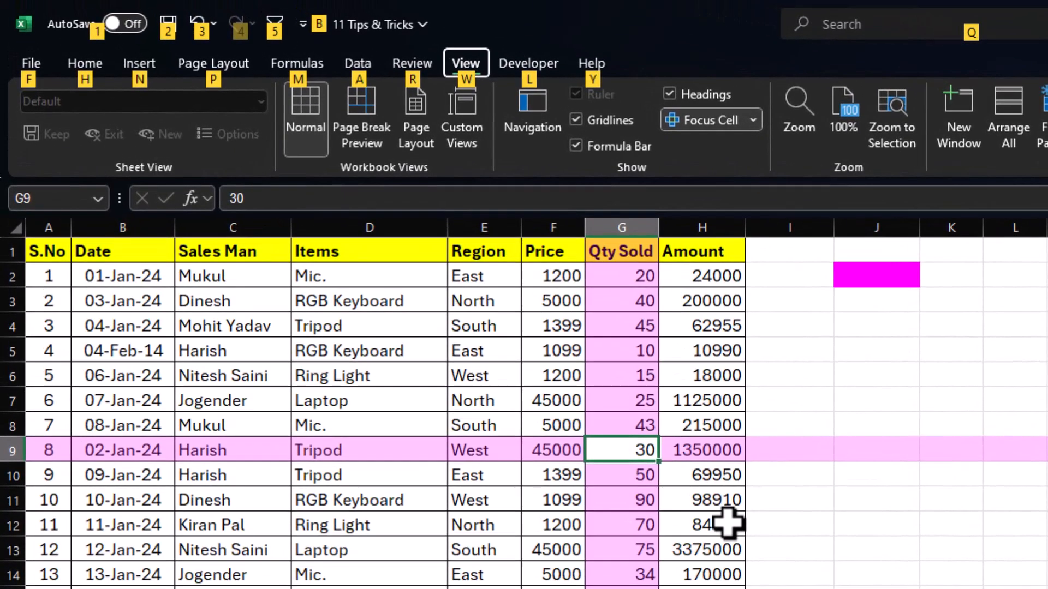
{"action": "key", "text": "w"}
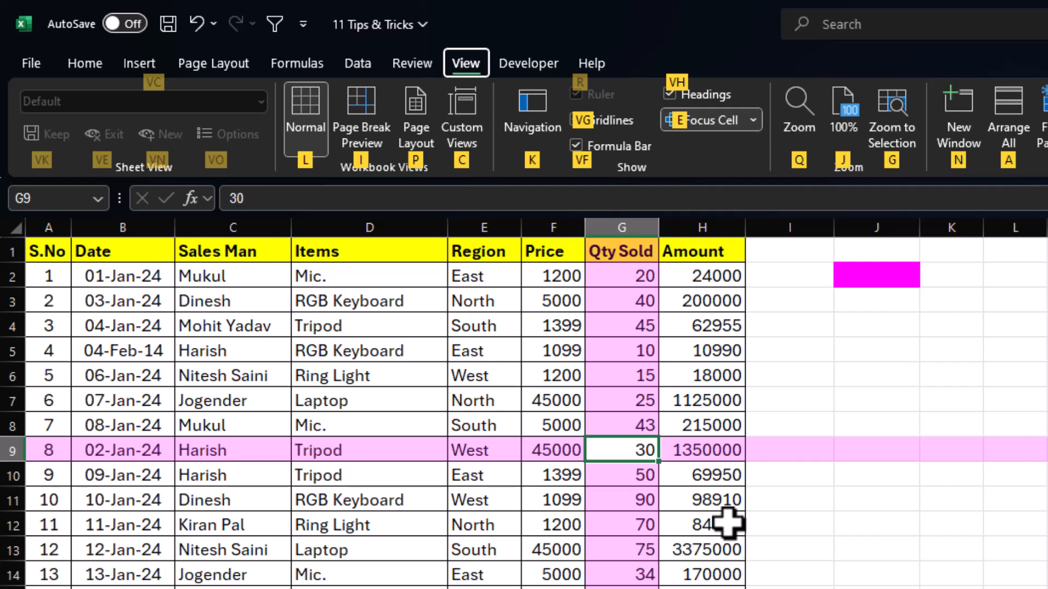
{"action": "key", "text": "e"}
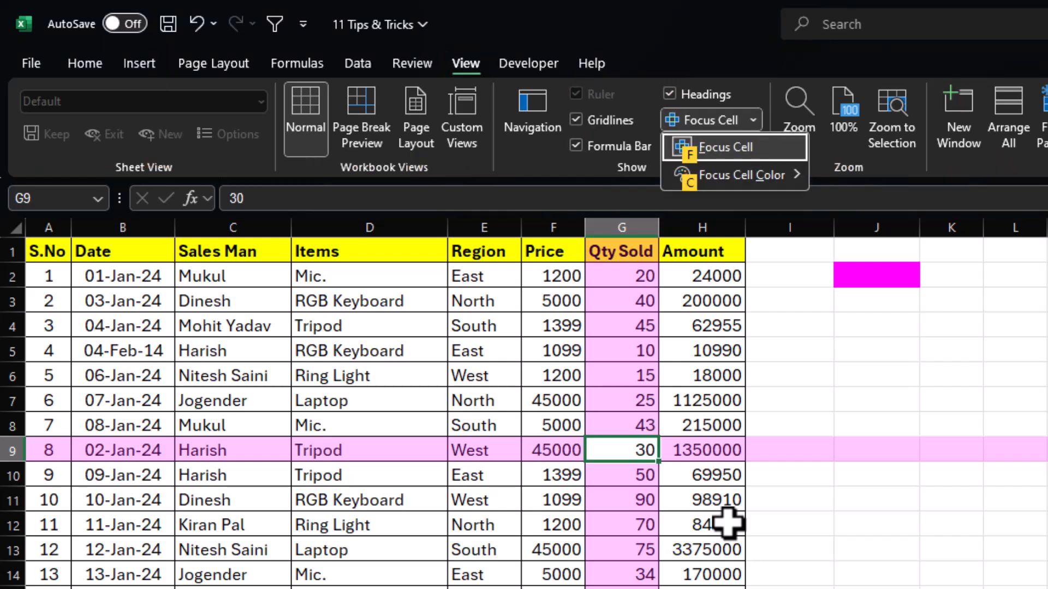
{"action": "key", "text": "f"}
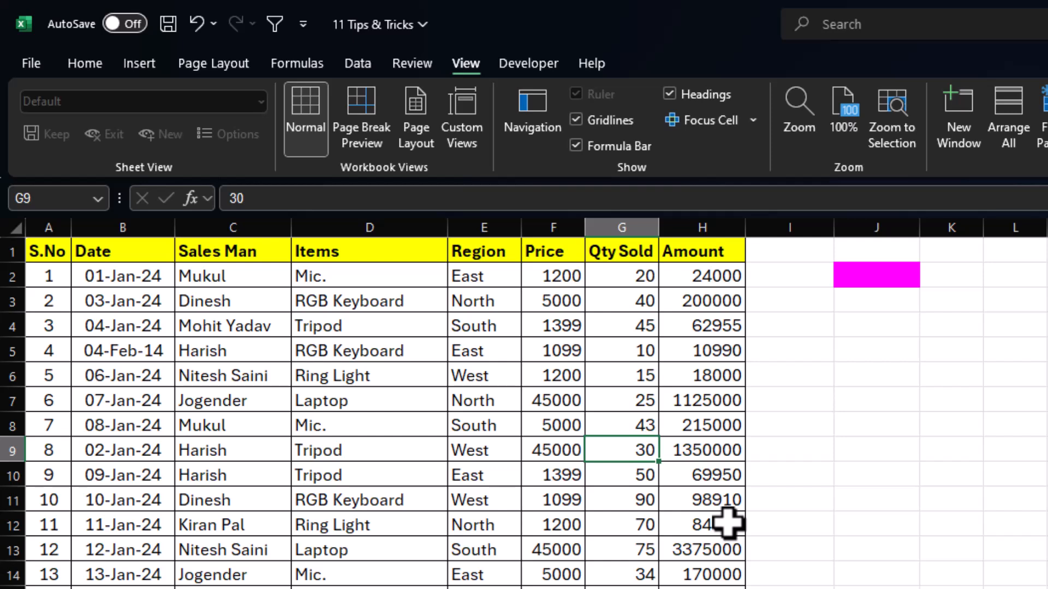
{"action": "key", "text": "alt"}
{"action": "key", "text": "w"}
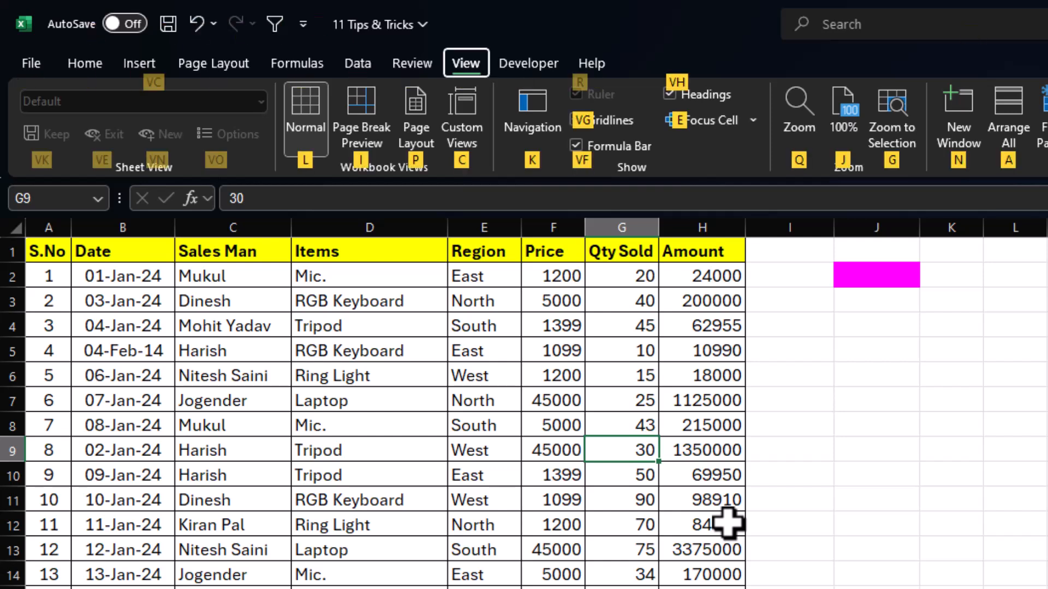
{"action": "key", "text": "e"}
{"action": "key", "text": "f"}
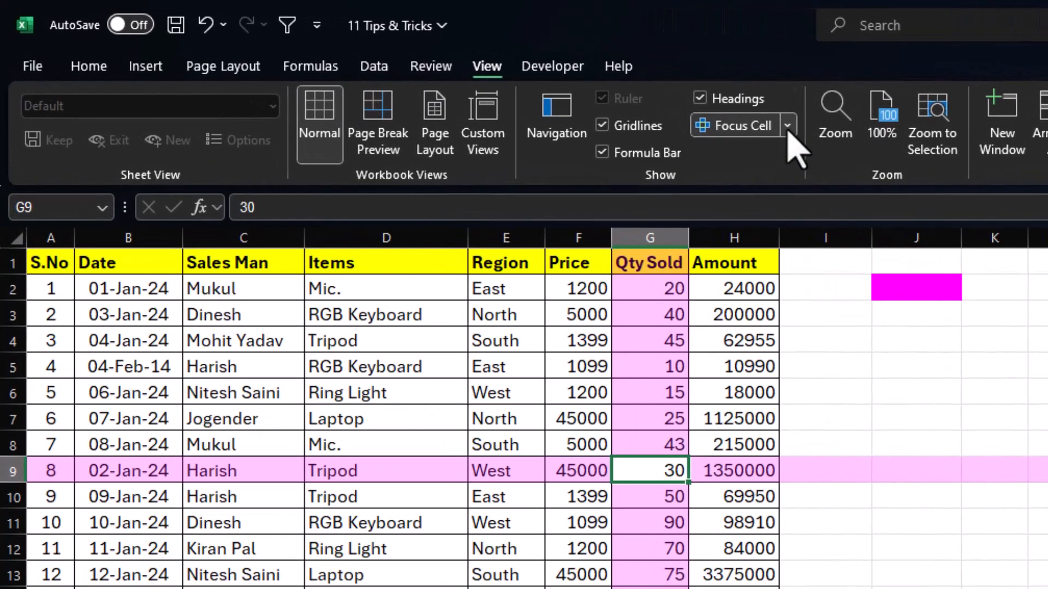
Add the Focus Cell command to the Quick Access Toolbar.
{"action": "left_click", "coordinate": [622, 100]}
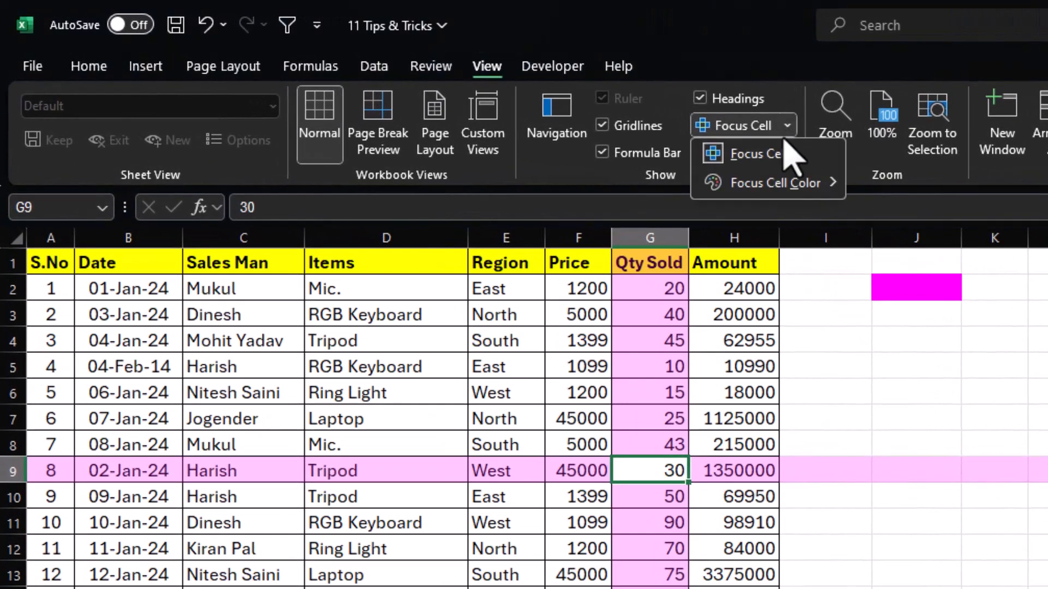
{"action": "right_click", "coordinate": [773, 162]}
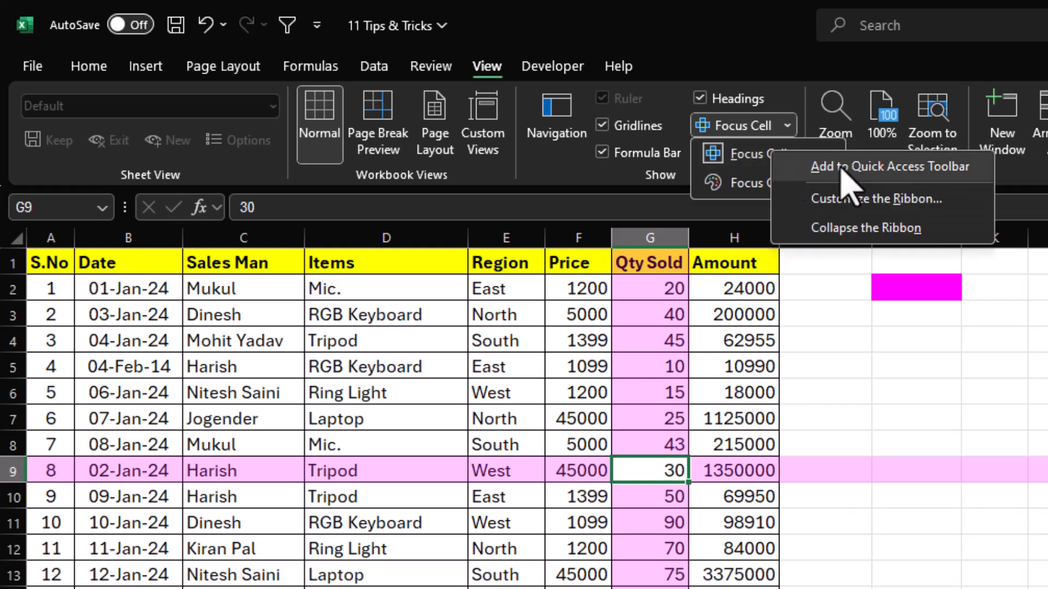
{"action": "left_click", "coordinate": [896, 168]}
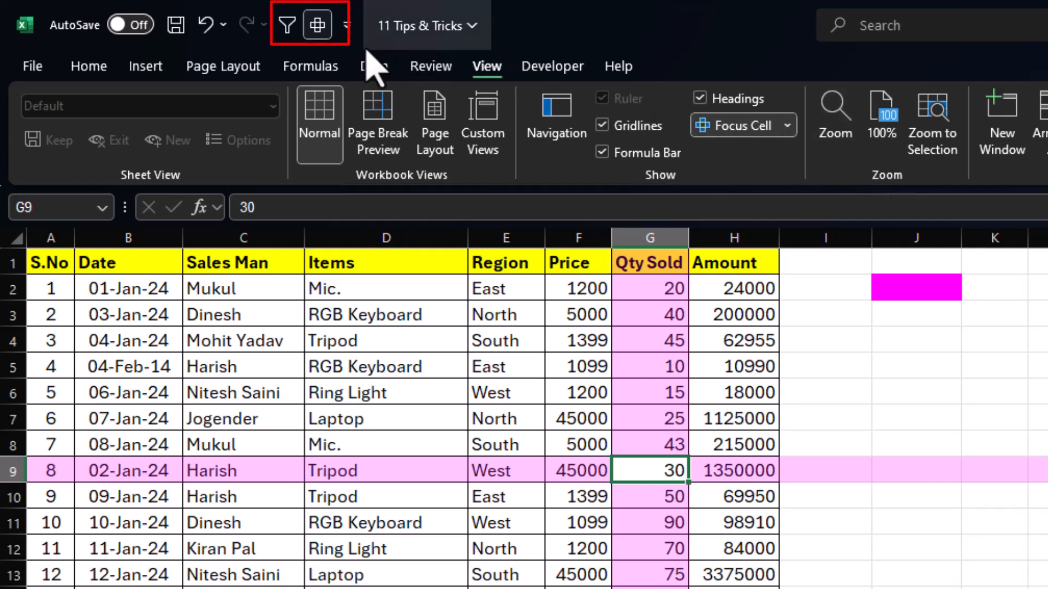
Test the new Focus Cell shortcut by switching the highlight off and on several times.
{"action": "left_click", "coordinate": [315, 32]}
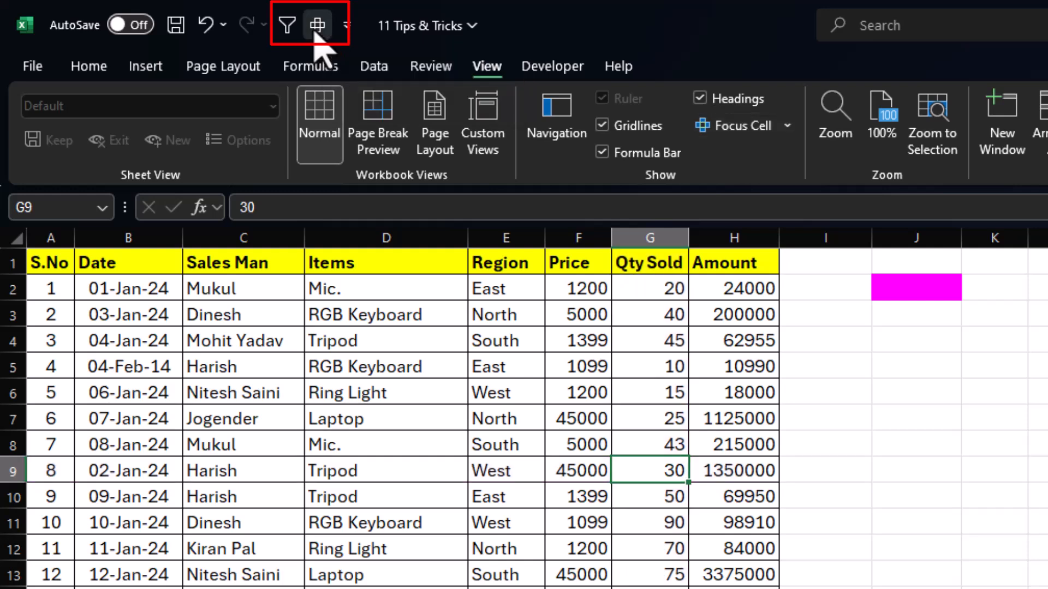
{"action": "left_click", "coordinate": [316, 32]}
{"action": "left_click", "coordinate": [315, 32]}
{"action": "left_click", "coordinate": [316, 31]}
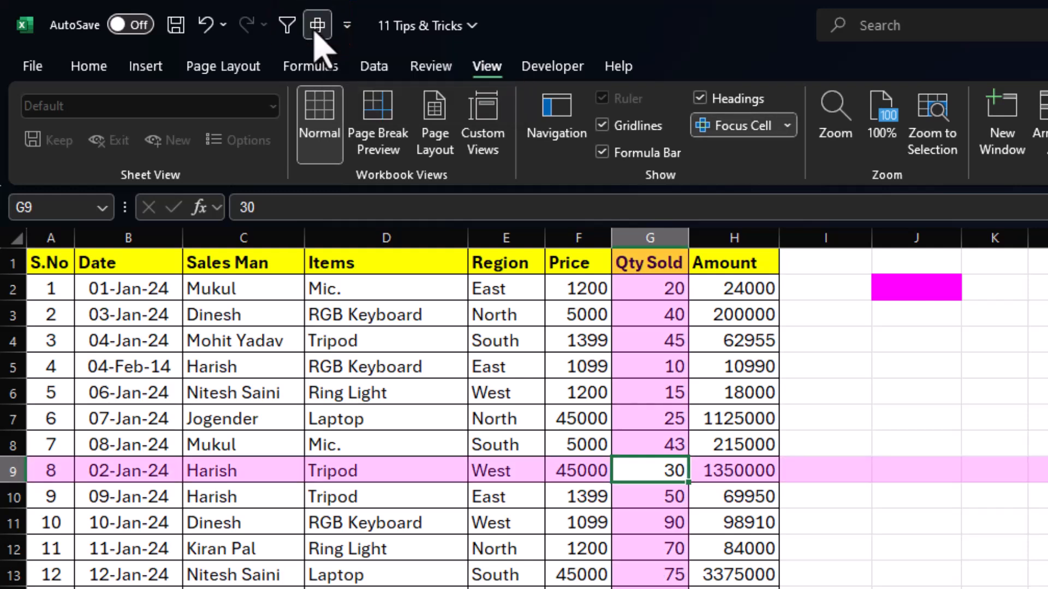
{"action": "left_click", "coordinate": [316, 31]}
{"action": "left_click", "coordinate": [316, 32]}
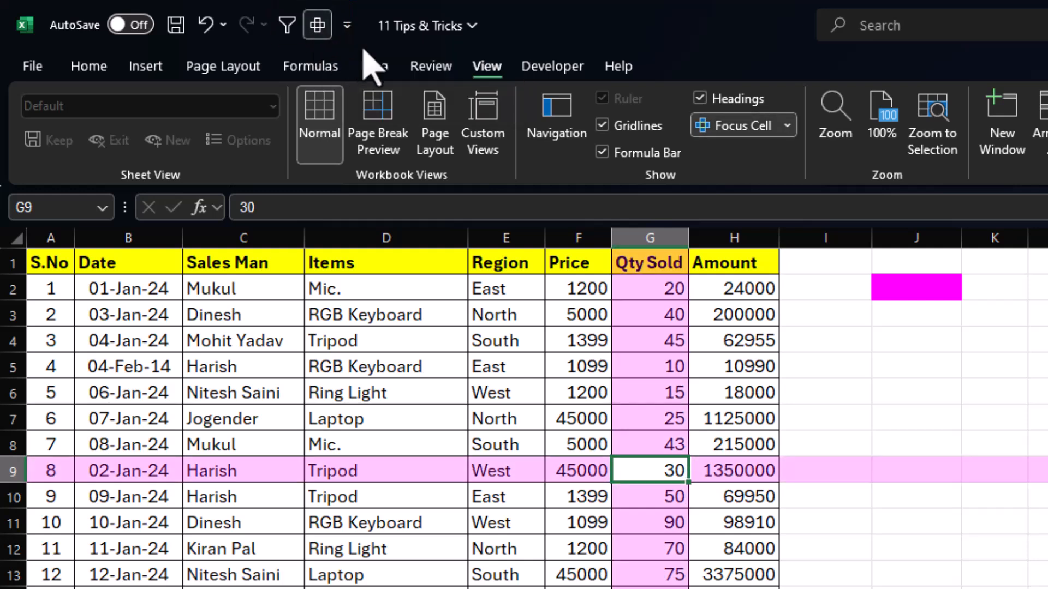
Switch to the Formulas commands and toggle Focus Cell off and on from there.
{"action": "left_click", "coordinate": [309, 66]}
{"action": "left_click", "coordinate": [229, 66]}
{"action": "left_click", "coordinate": [150, 66]}
{"action": "left_click", "coordinate": [287, 67]}
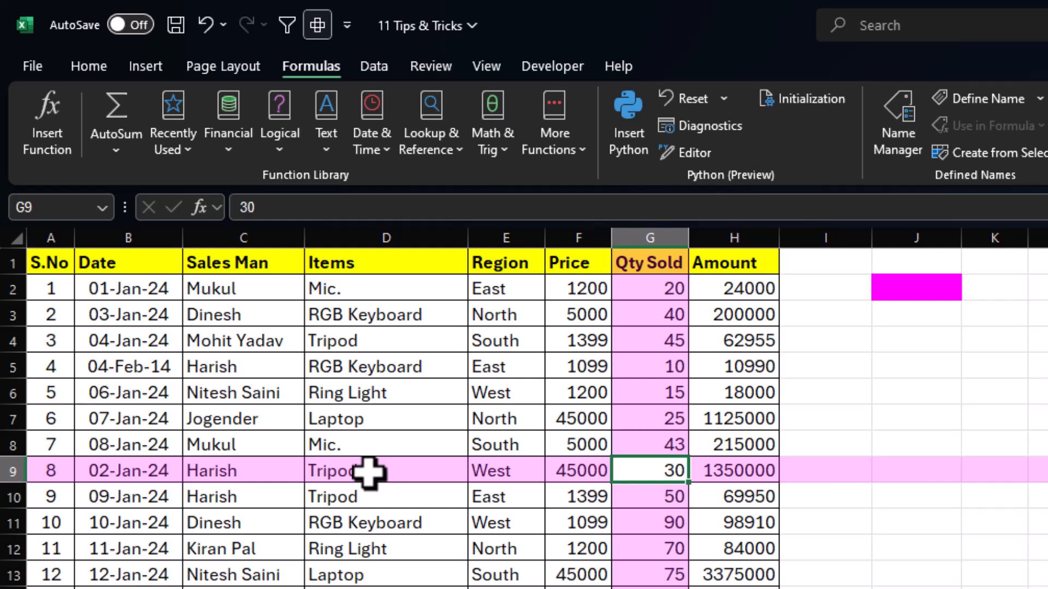
{"action": "left_click", "coordinate": [318, 27]}
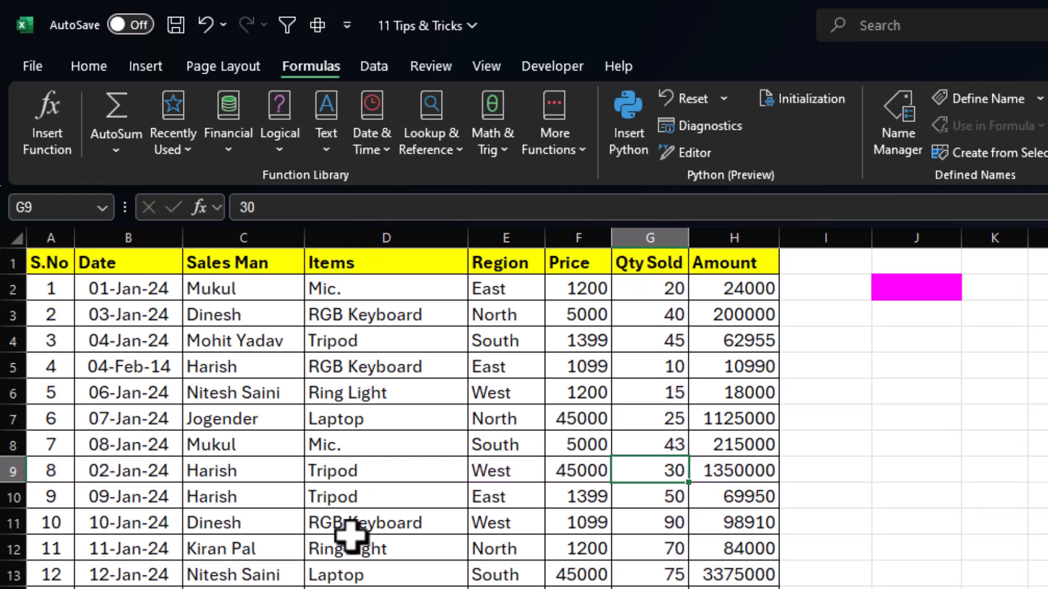
{"action": "left_click", "coordinate": [319, 28]}
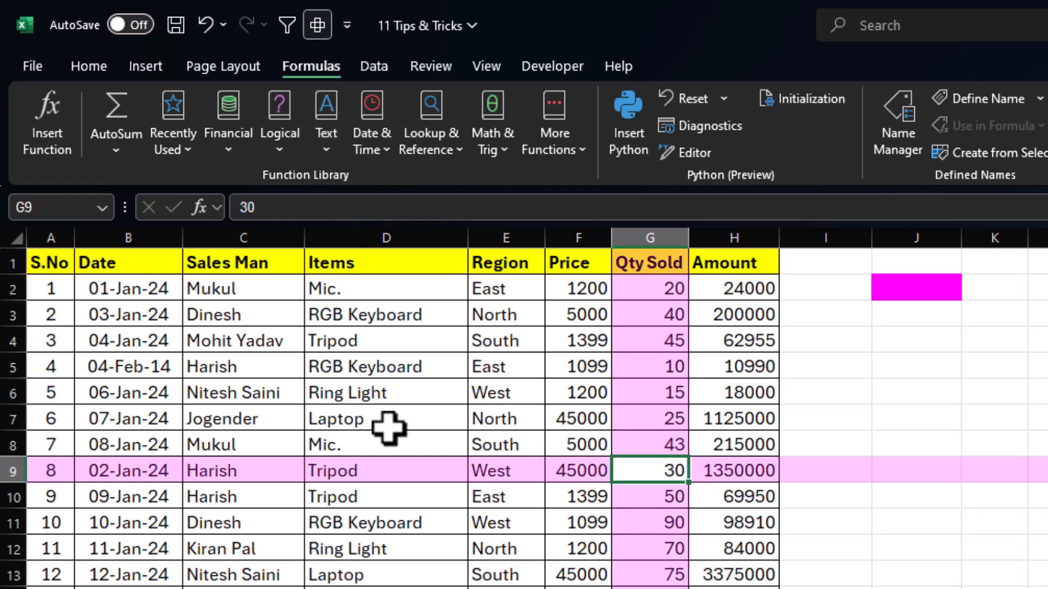
Select Items cell D7 and toggle Focus Cell off, on and off again.
{"action": "left_click", "coordinate": [388, 428]}
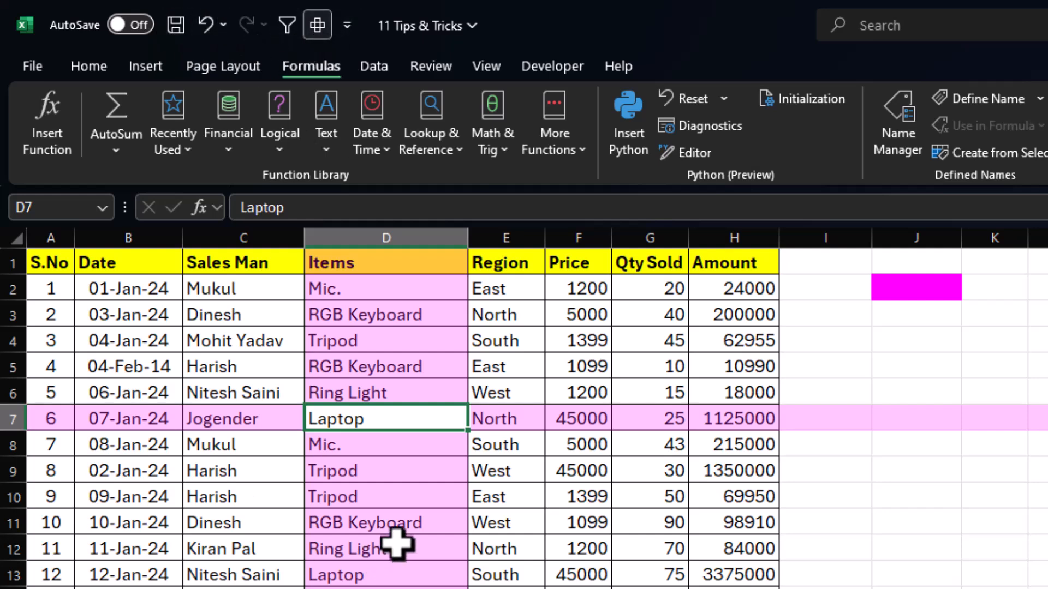
{"action": "key", "text": "alt"}
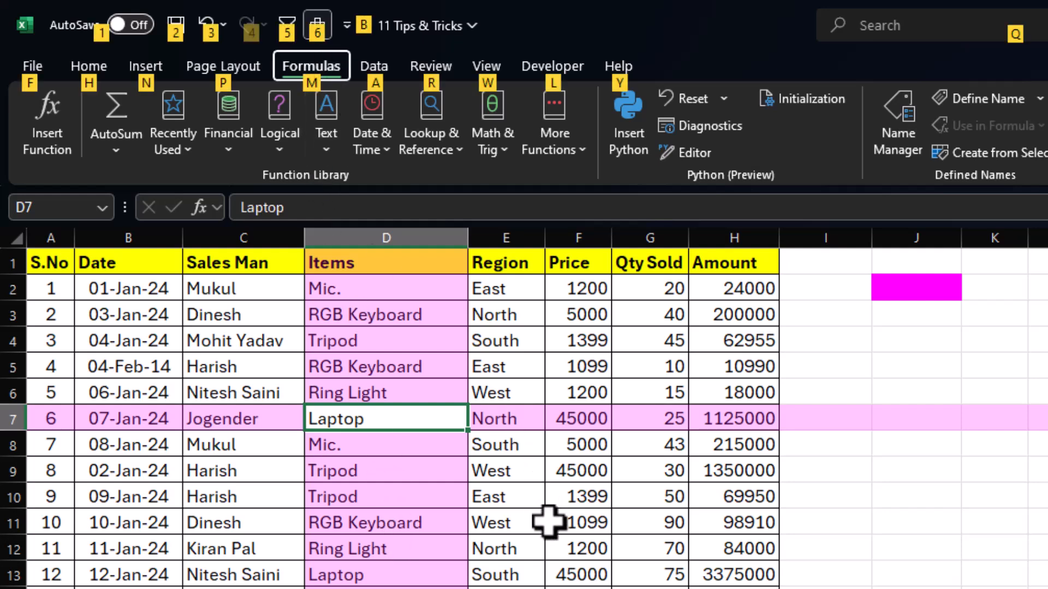
{"action": "key", "text": "6"}
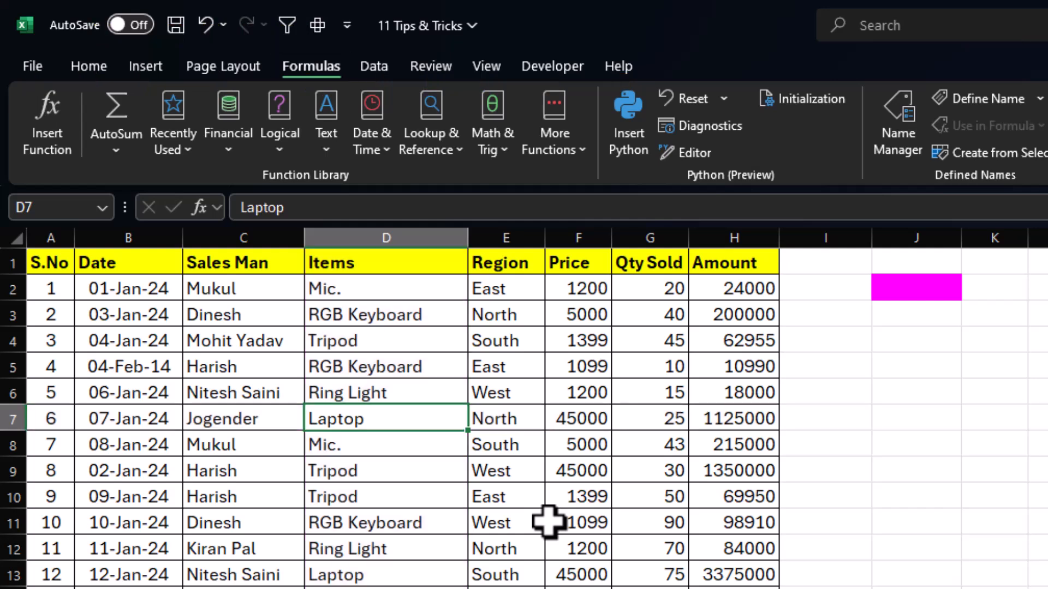
{"action": "key", "text": "alt+6"}
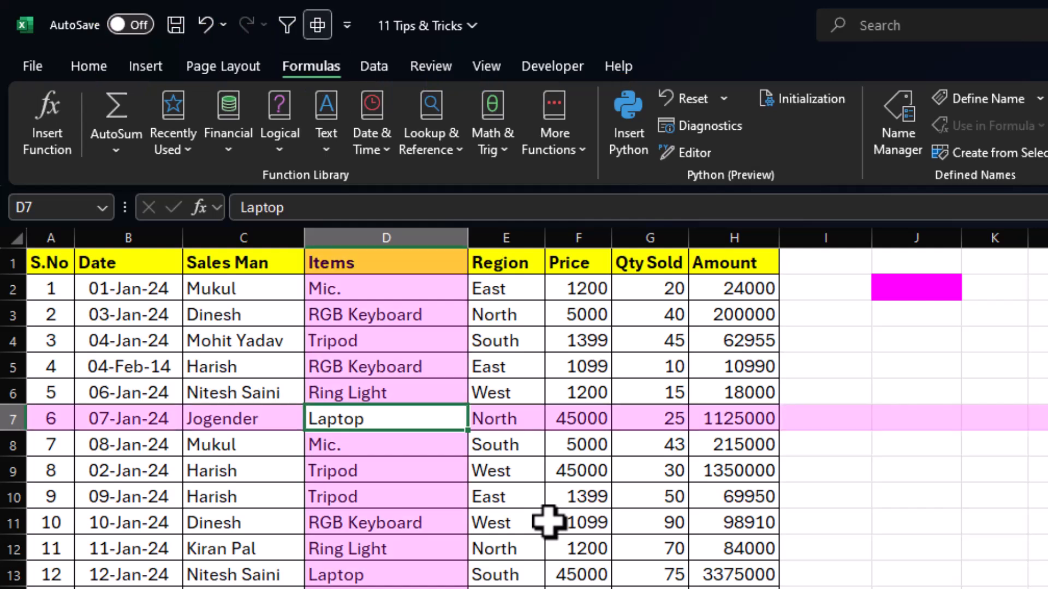
{"action": "key", "text": "alt+6"}
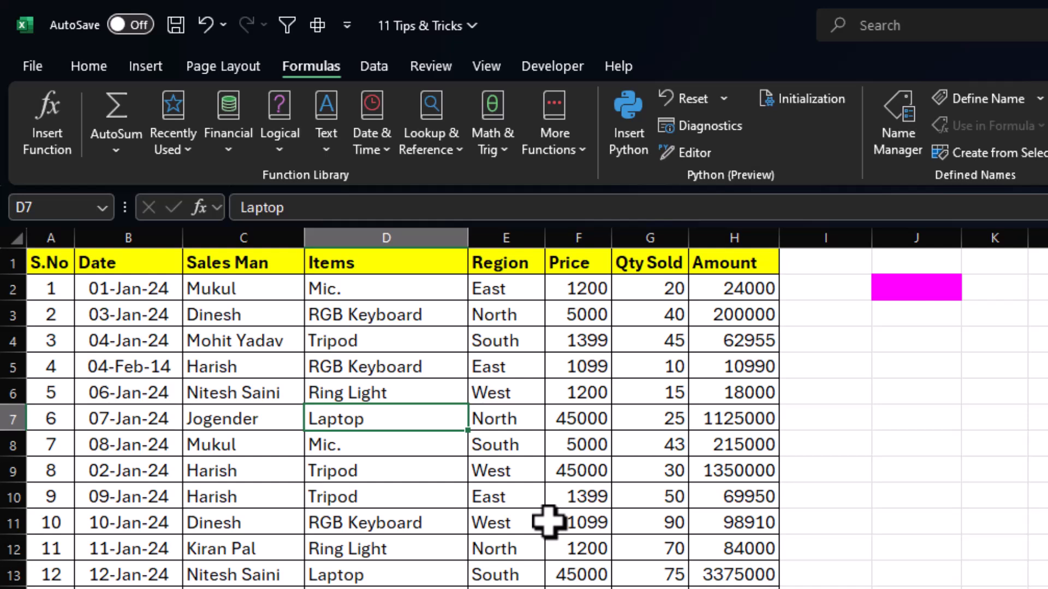
Move Focus Cell up in the Quick Access Toolbar order so it sits between Save and Undo, and apply the change.
{"action": "left_click", "coordinate": [347, 25]}
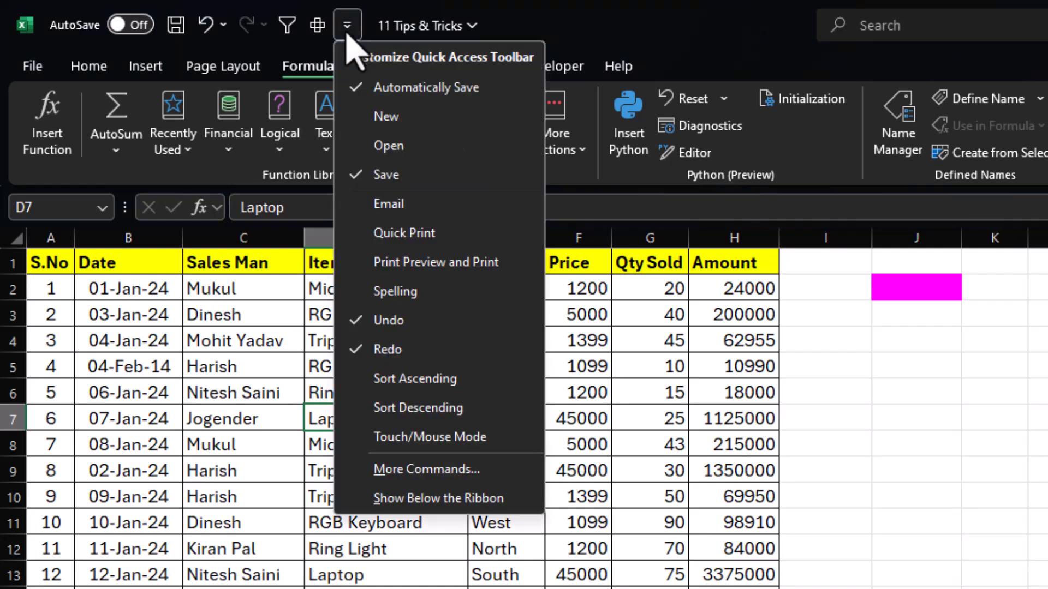
{"action": "left_click", "coordinate": [415, 470]}
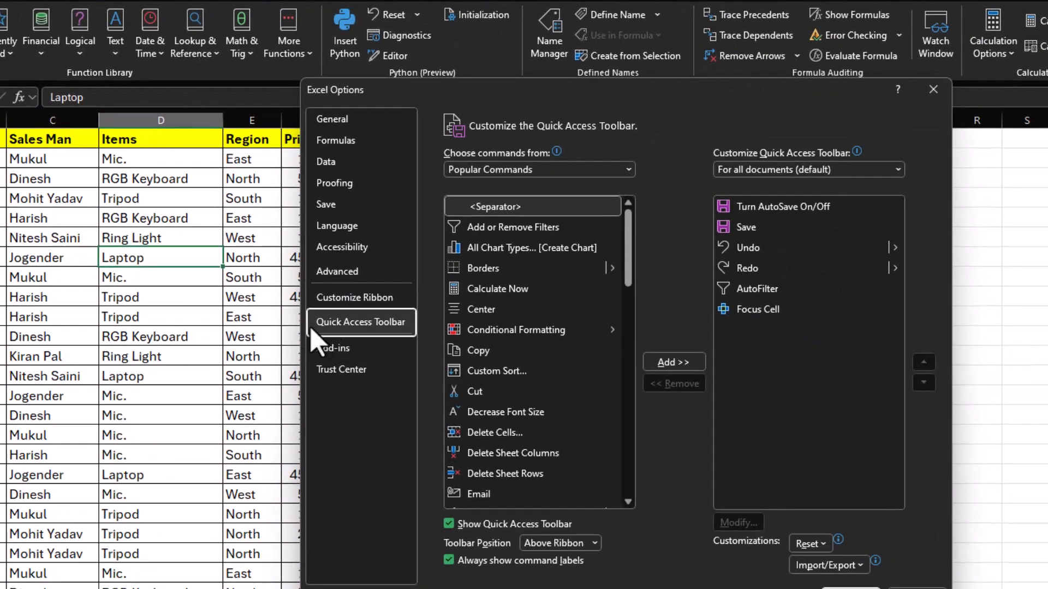
{"action": "left_click", "coordinate": [754, 311]}
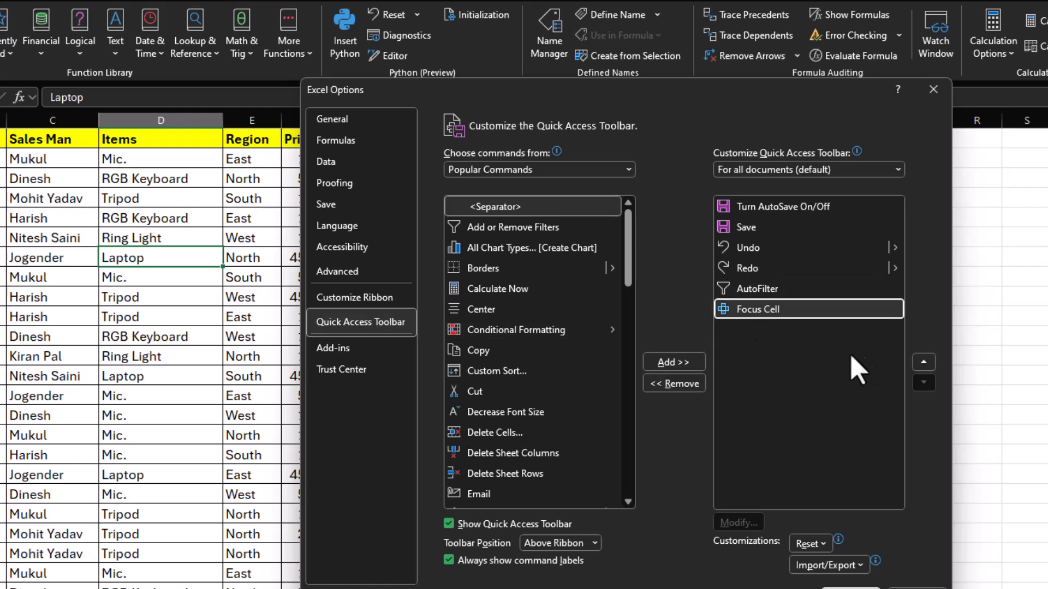
{"action": "left_click", "coordinate": [922, 362]}
{"action": "left_click", "coordinate": [923, 362]}
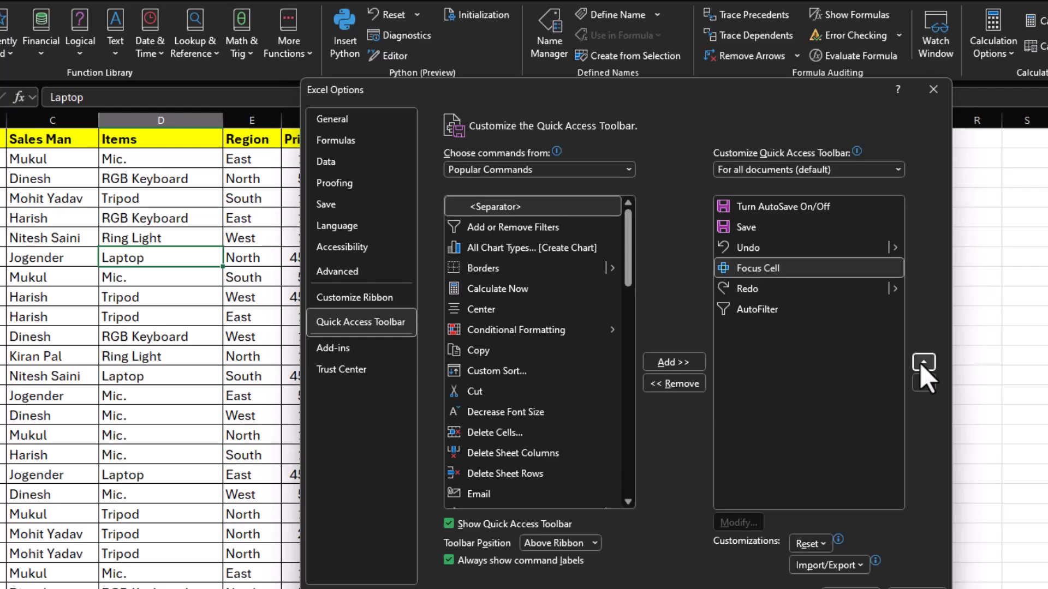
{"action": "left_click", "coordinate": [923, 362]}
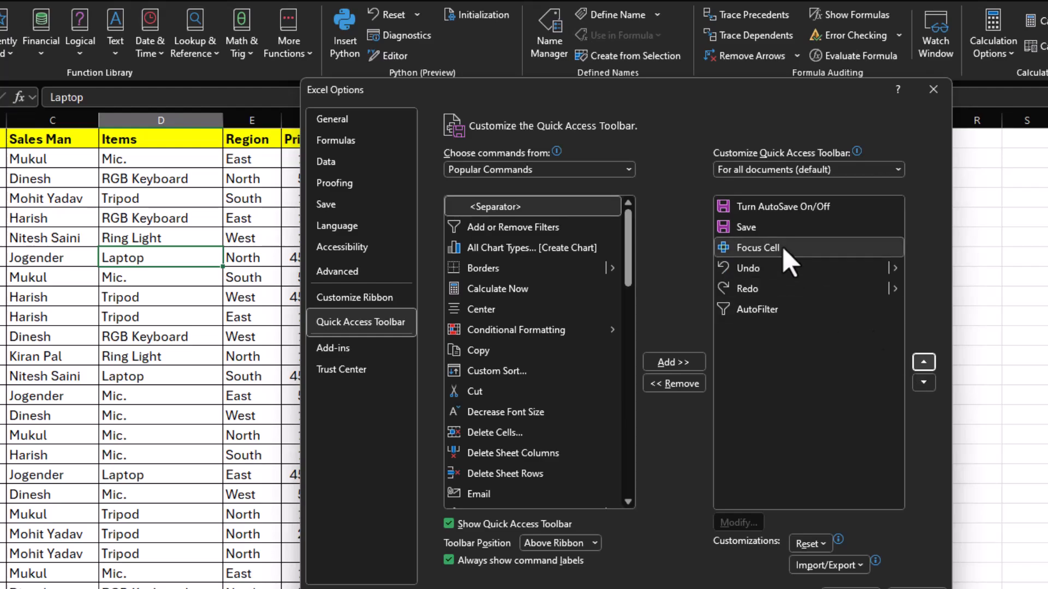
{"action": "left_click", "coordinate": [853, 588]}
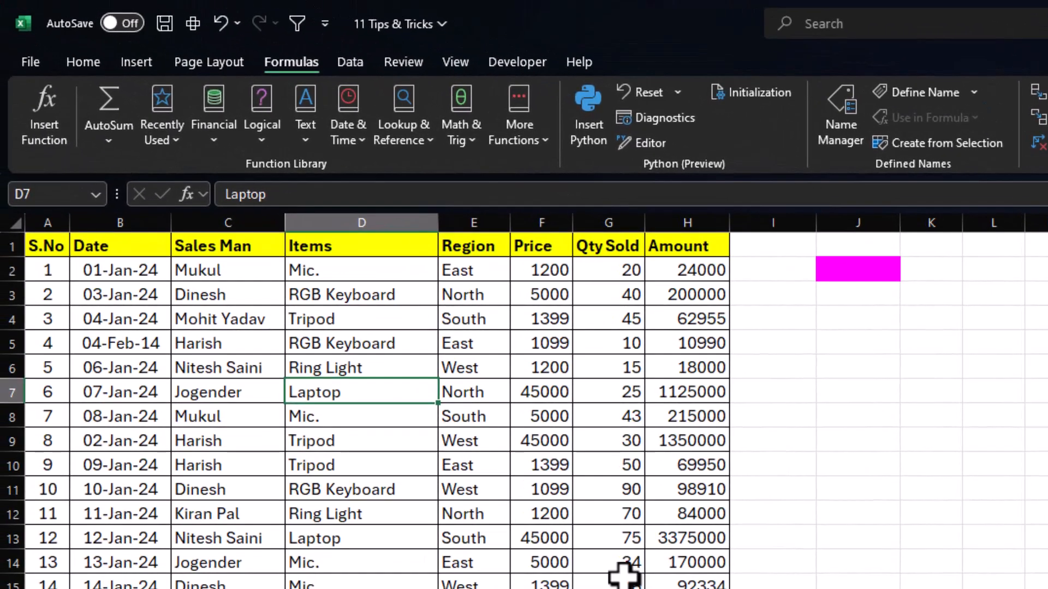
Select Items cell D11 and toggle Focus Cell with its new Quick Access shortcut, leaving the highlight on.
{"action": "left_click", "coordinate": [212, 341]}
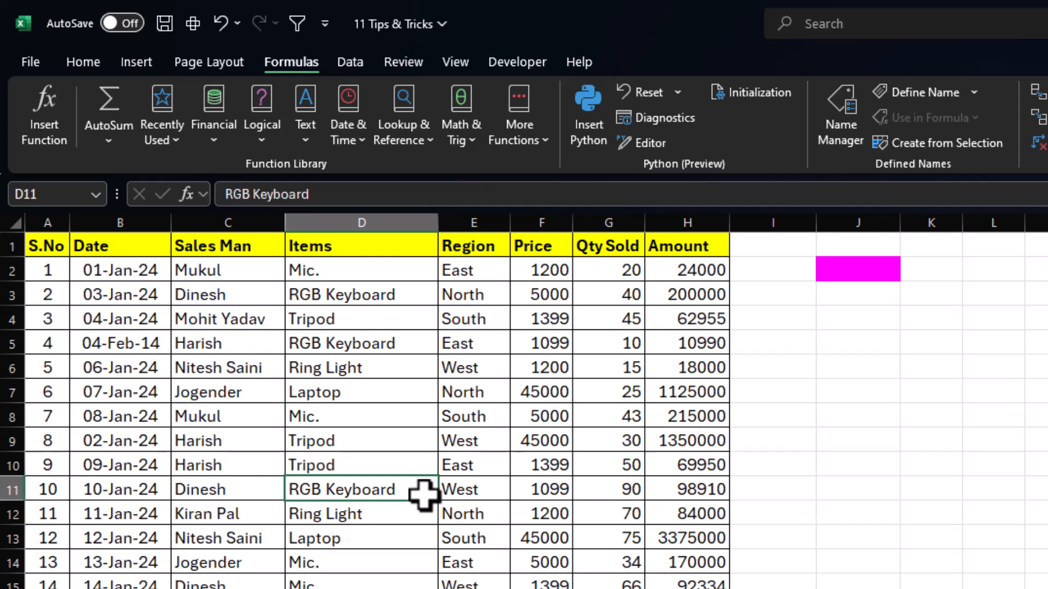
{"action": "key", "text": "alt+2"}
{"action": "key", "text": "alt+2"}
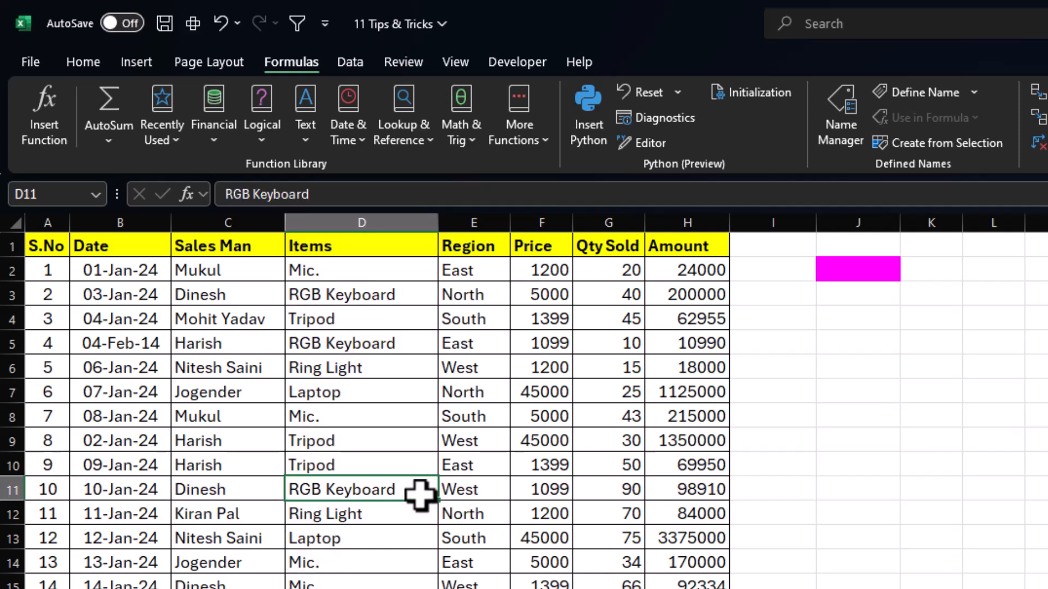
{"action": "key", "text": "alt+2"}
{"action": "left_click", "coordinate": [511, 579]}
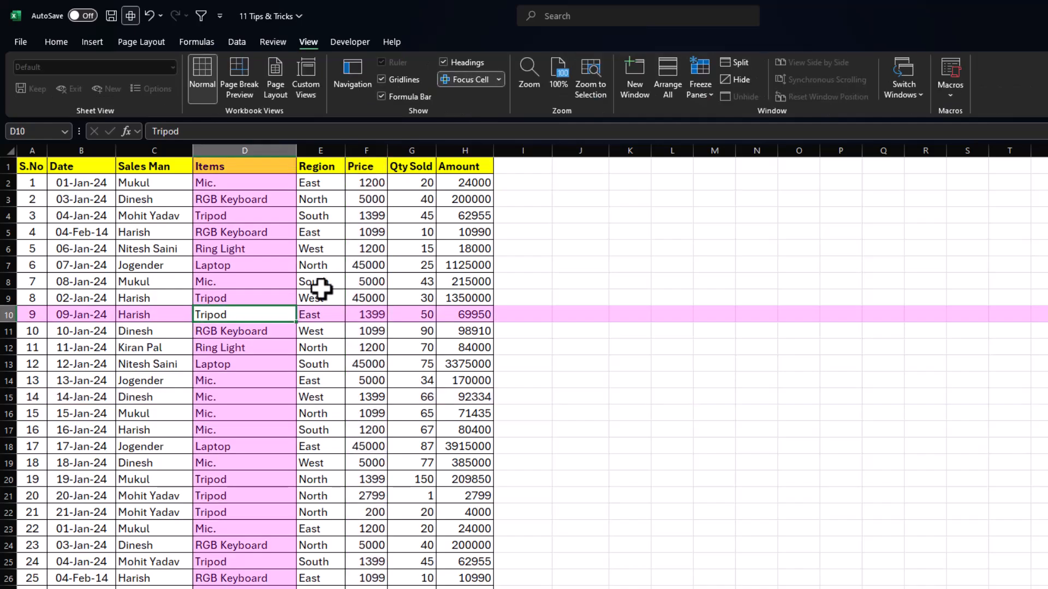
Check the highlight on Price cell F11 and Sales Man cell C4, and turn Focus Cell off.
{"action": "left_click", "coordinate": [328, 281]}
{"action": "left_click", "coordinate": [349, 334]}
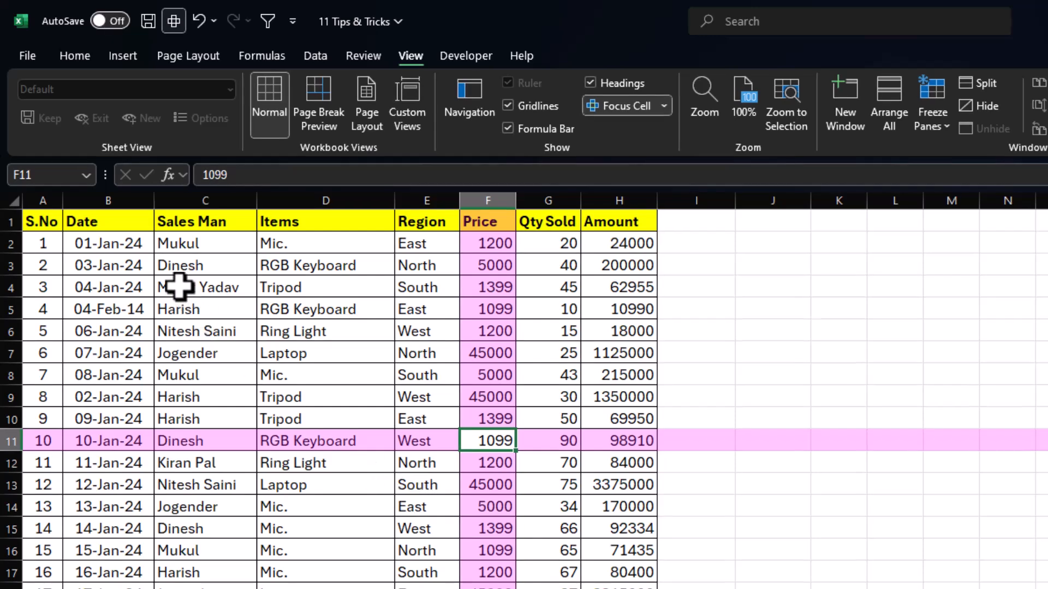
{"action": "left_click", "coordinate": [215, 288]}
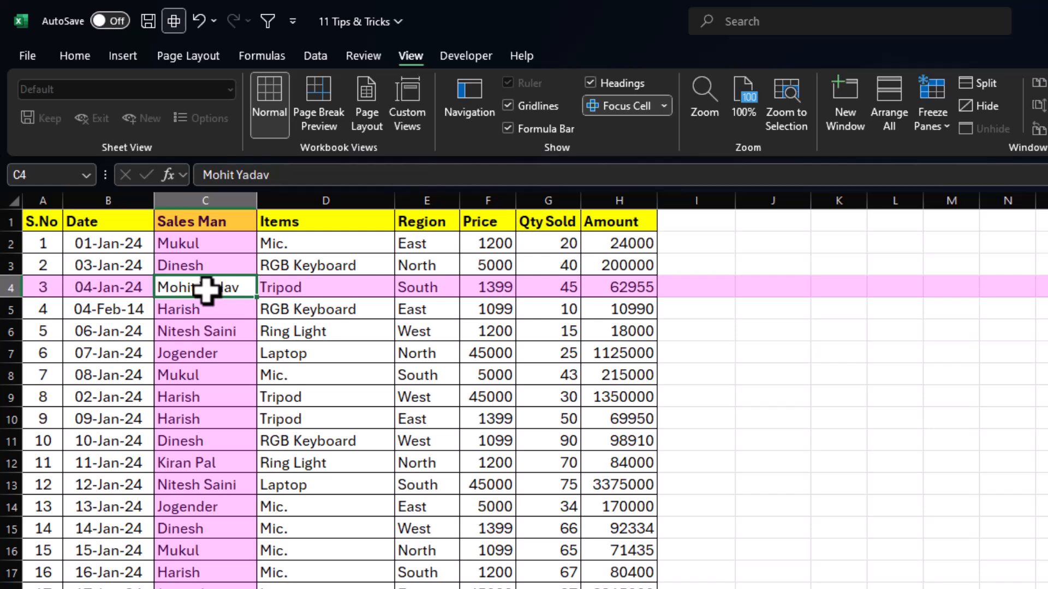
{"action": "left_click", "coordinate": [615, 107]}
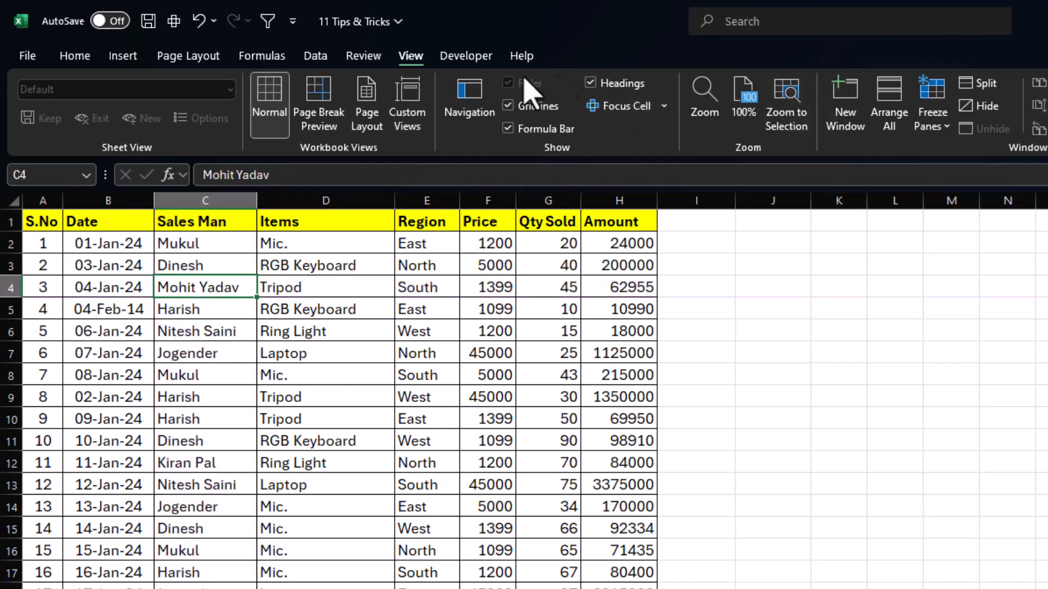
Freeze the panes at Sales Man cell C4 and check how the frozen rows and columns behave in both scroll directions.
{"action": "left_click", "coordinate": [947, 130]}
{"action": "left_click", "coordinate": [988, 180]}
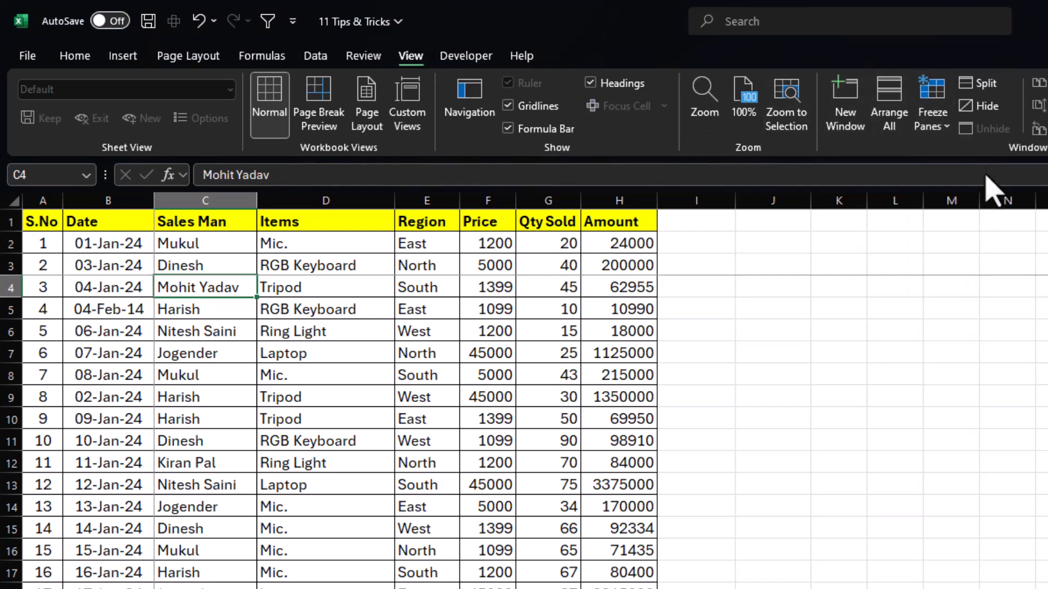
{"action": "scroll", "coordinate": [320, 463], "scroll_direction": "down", "scroll_amount": 3}
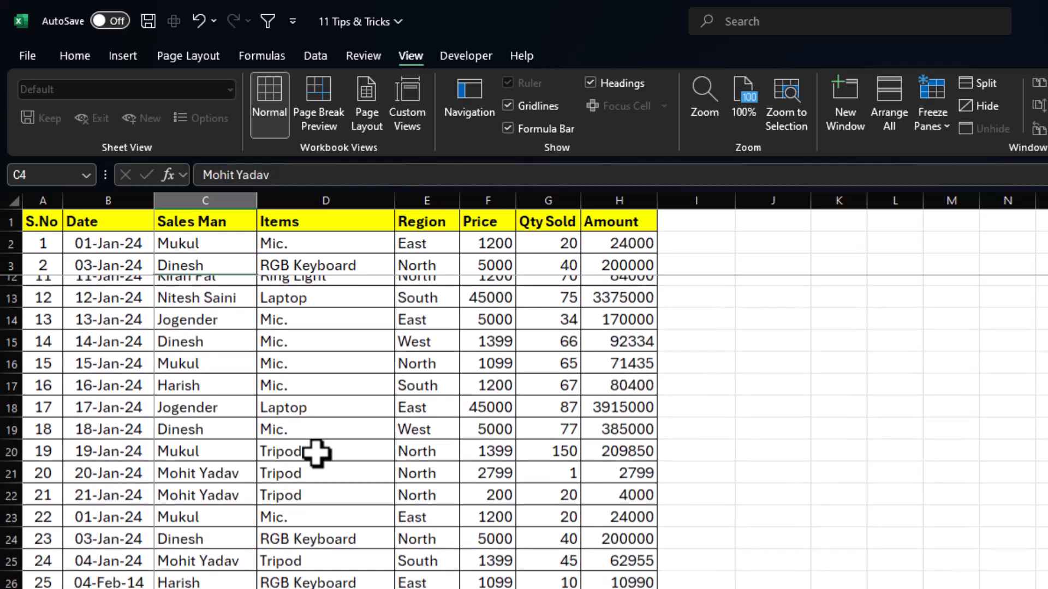
{"action": "scroll", "coordinate": [316, 452], "scroll_direction": "up", "scroll_amount": 3}
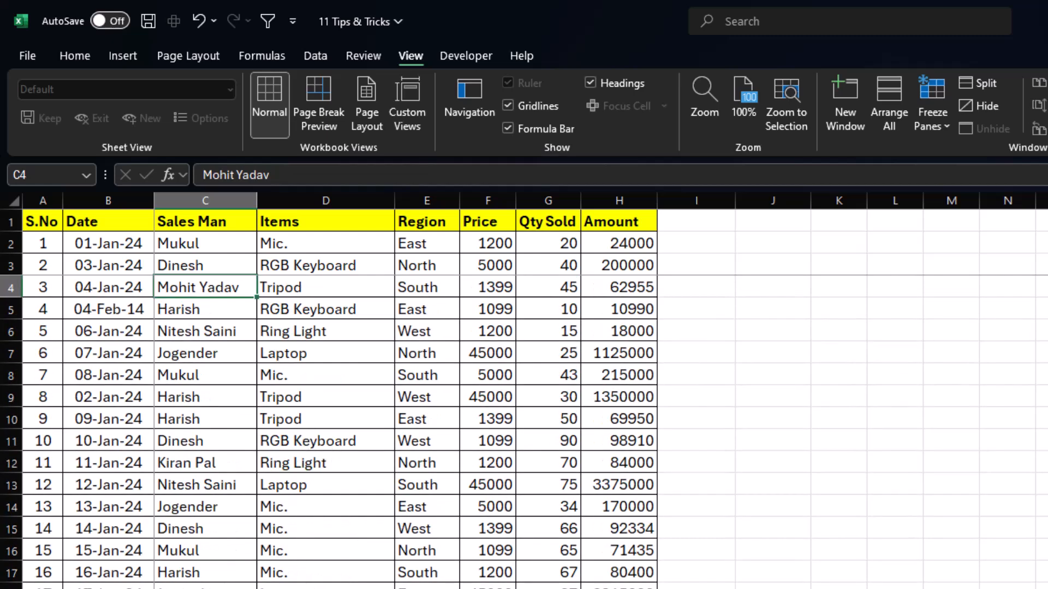
{"action": "scroll", "coordinate": [317, 452], "scroll_direction": "right", "scroll_amount": 2}
{"action": "scroll", "coordinate": [317, 452], "scroll_direction": "left", "scroll_amount": 2}
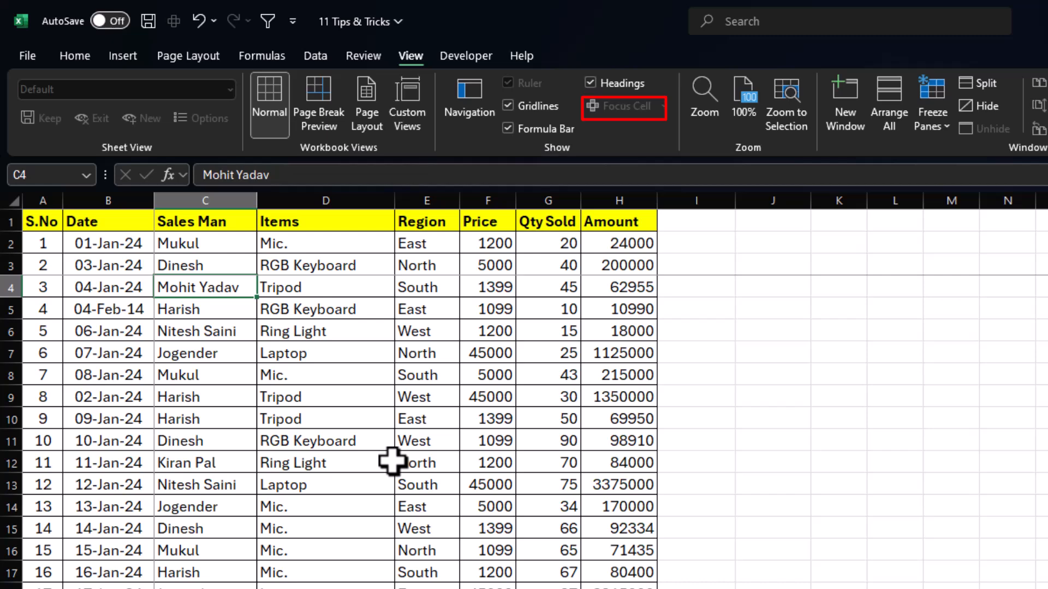
Unfreeze the panes and toggle Focus Cell on and off again.
{"action": "left_click", "coordinate": [942, 129]}
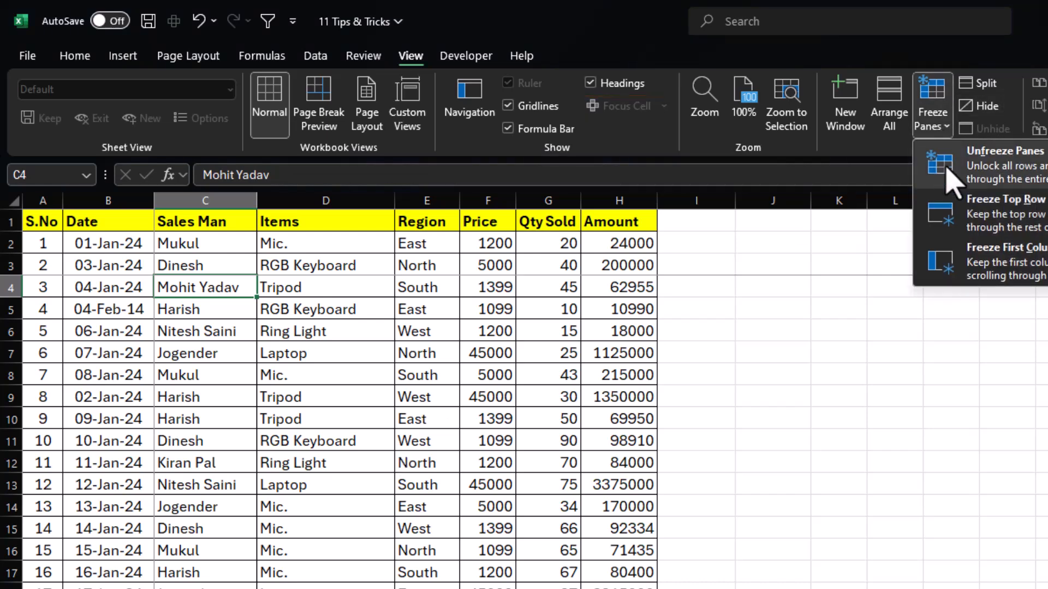
{"action": "left_click", "coordinate": [952, 180]}
{"action": "left_click", "coordinate": [625, 109]}
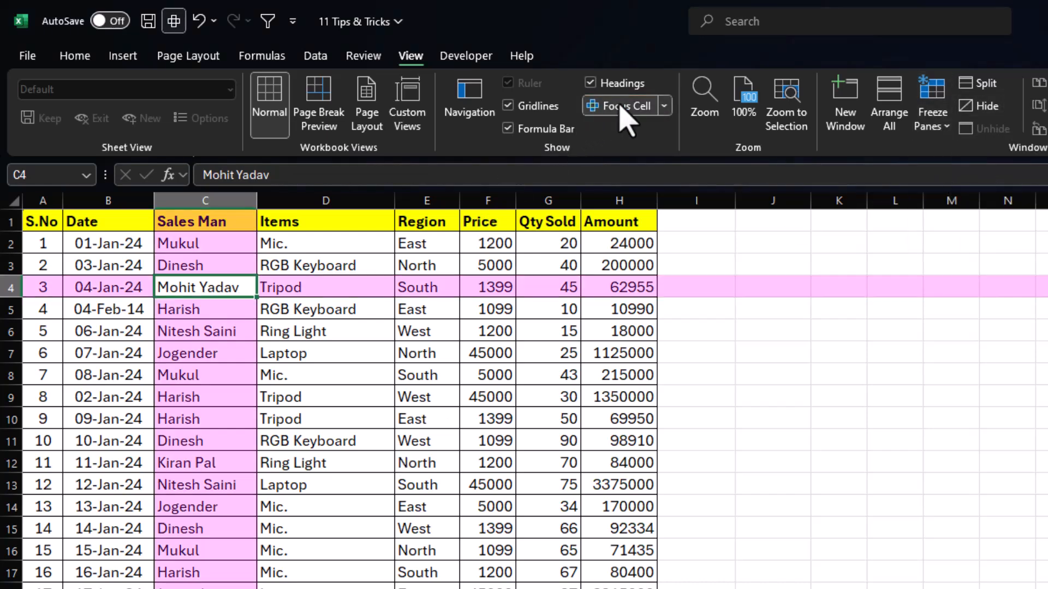
{"action": "left_click", "coordinate": [625, 109]}
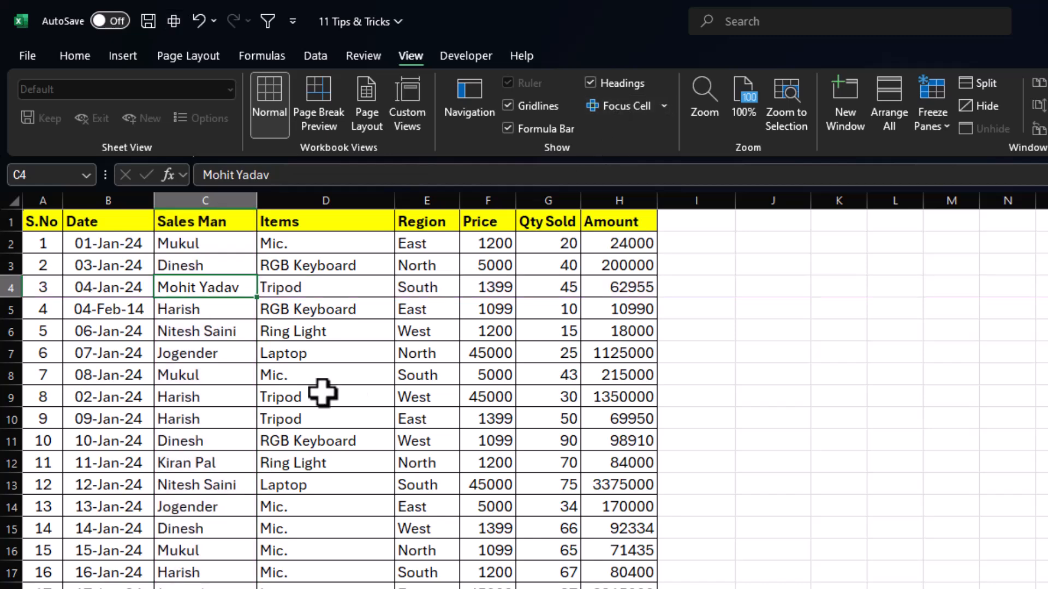
Trace across row 6 of the table, select the Price column from F1 downward, and select Price cell F7.
{"action": "left_click_drag", "start_coordinate": [35, 333], "coordinate": [986, 333]}
{"action": "left_click", "coordinate": [488, 587]}
{"action": "left_click_drag", "start_coordinate": [486, 226], "coordinate": [475, 588]}
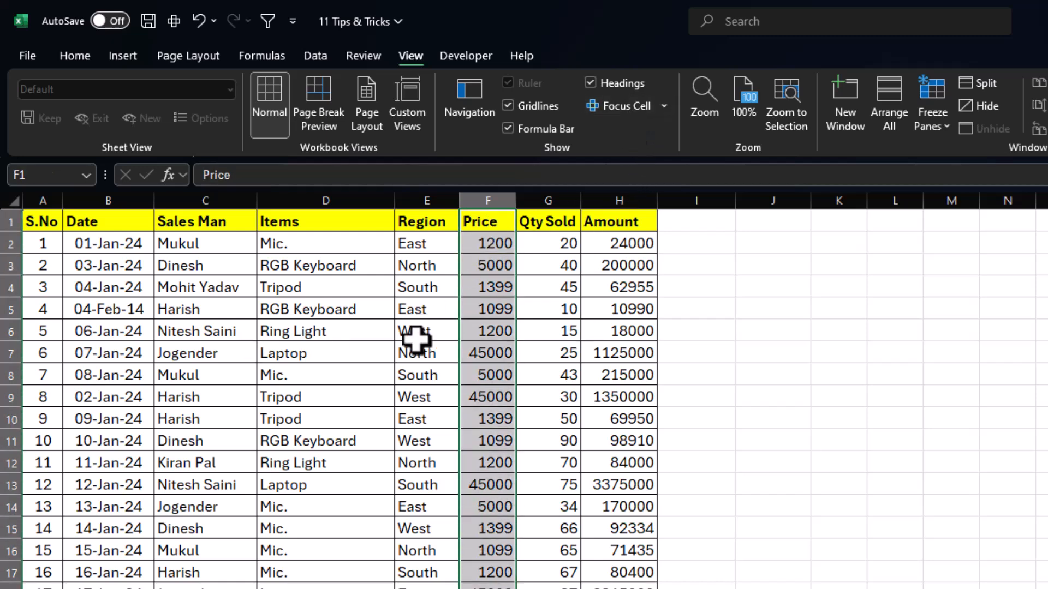
{"action": "left_click", "coordinate": [496, 354]}
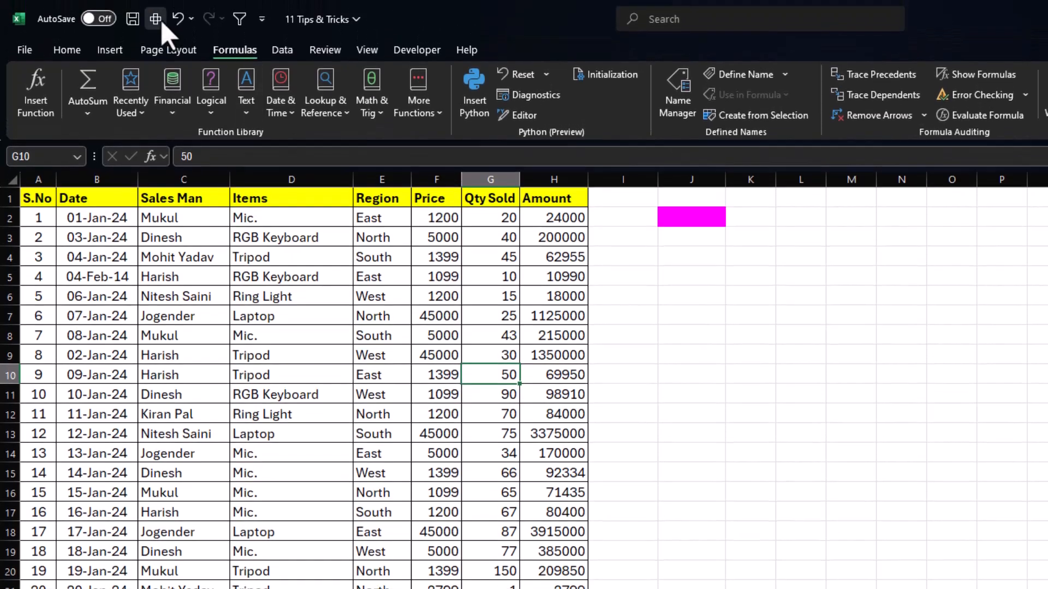
Turn on Focus Cell and check the highlight on cells F12, D15, G15 and G20 inside the table.
{"action": "left_click", "coordinate": [155, 18]}
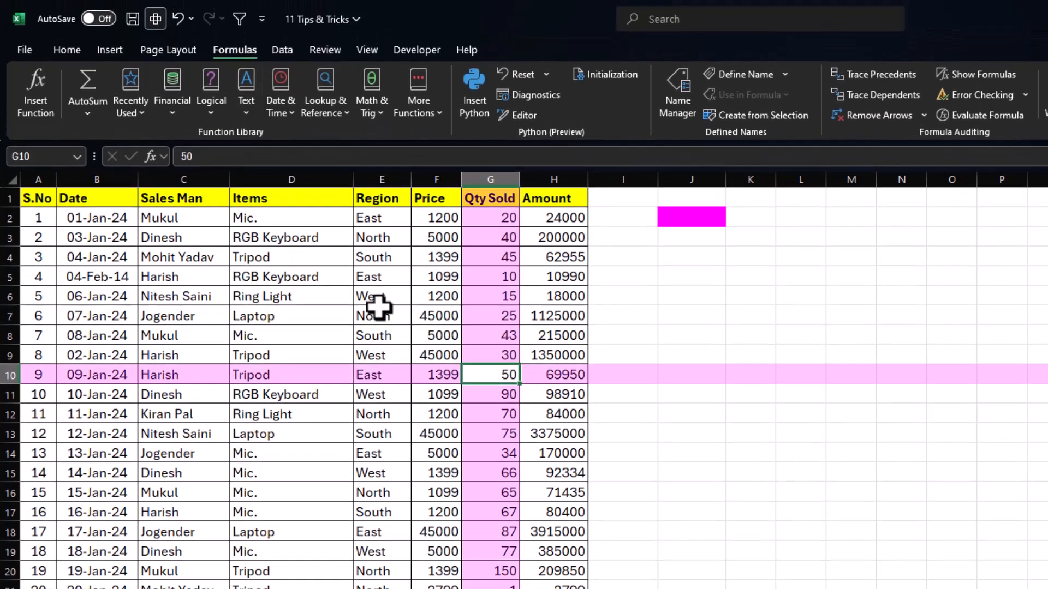
{"action": "left_click", "coordinate": [421, 413]}
{"action": "left_click", "coordinate": [334, 478]}
{"action": "left_click", "coordinate": [501, 475]}
{"action": "left_click", "coordinate": [508, 563]}
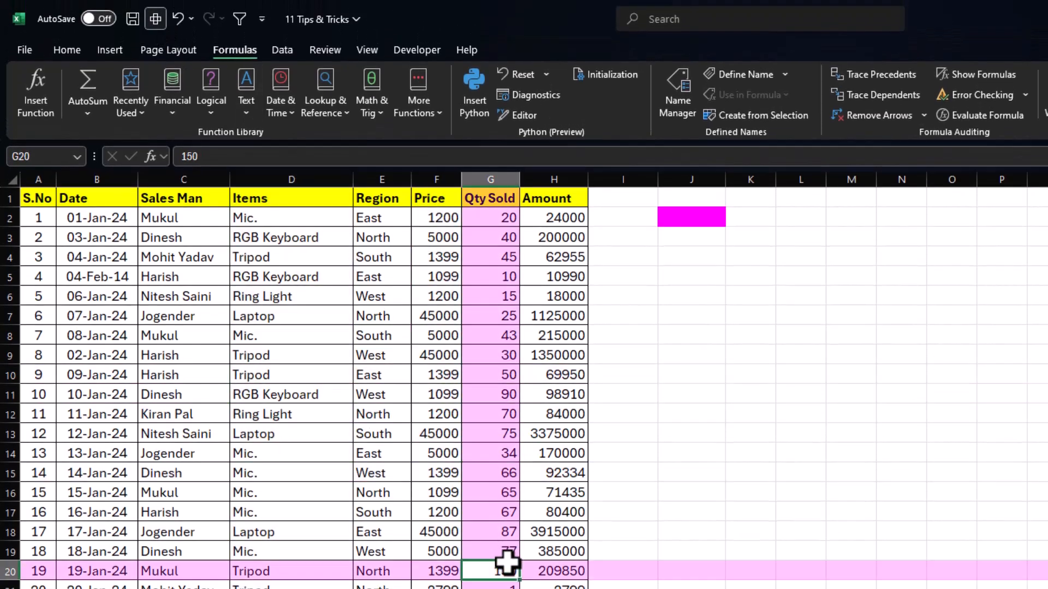
Check the highlight on empty cells beside the table, ending at K20, and turn Focus Cell off.
{"action": "left_click", "coordinate": [706, 473]}
{"action": "left_click", "coordinate": [822, 349]}
{"action": "left_click", "coordinate": [895, 512]}
{"action": "left_click", "coordinate": [675, 549]}
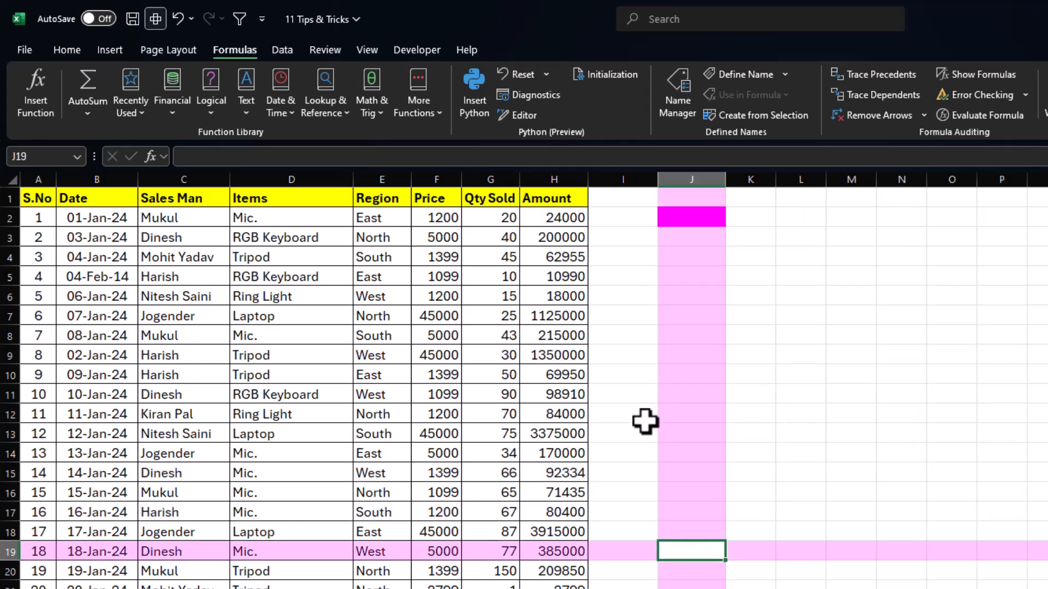
{"action": "left_click", "coordinate": [628, 416]}
{"action": "left_click", "coordinate": [852, 480]}
{"action": "left_click", "coordinate": [764, 570]}
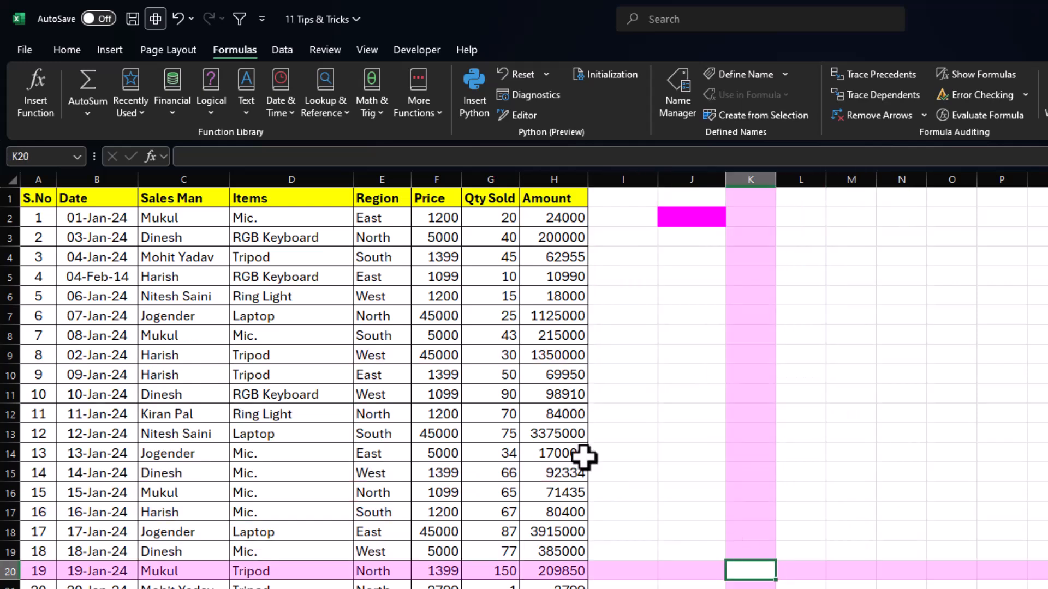
{"action": "left_click", "coordinate": [156, 20]}
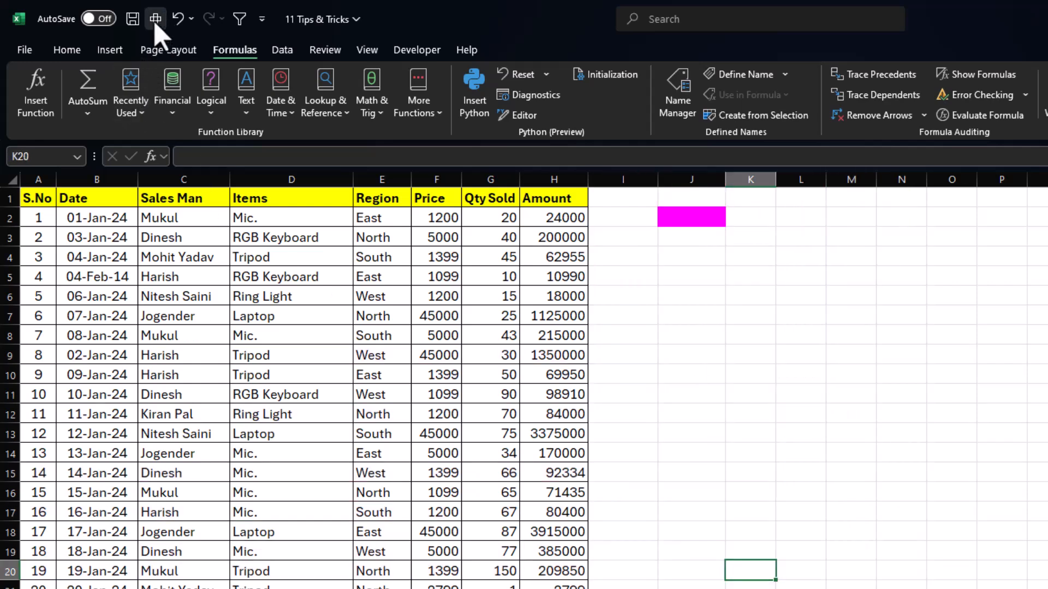
Select cells F10, L8, J13, E16 and C10 in turn to view them with Focus Cell off.
{"action": "left_click", "coordinate": [456, 375]}
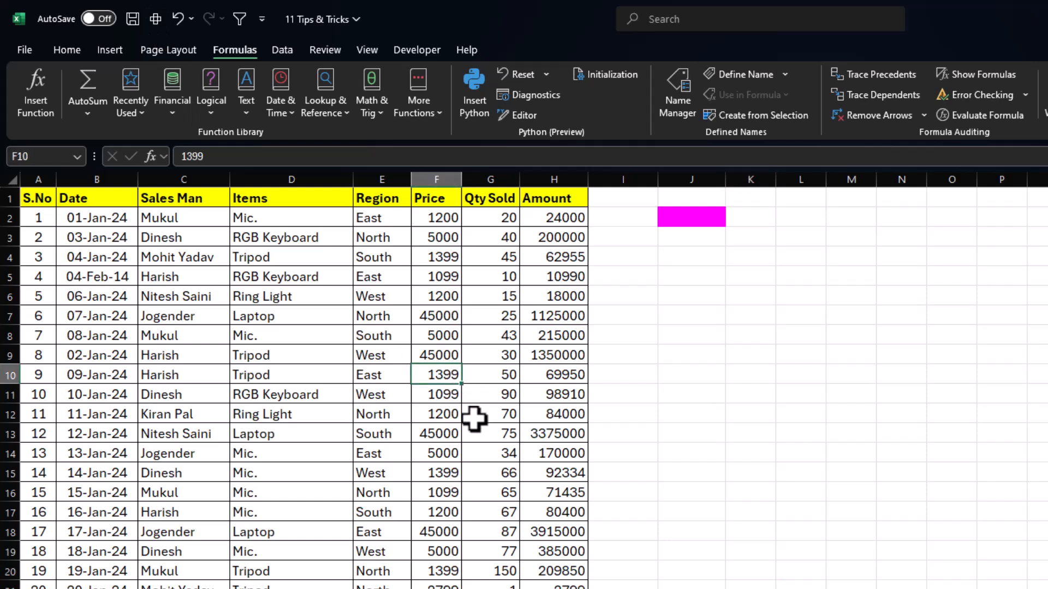
{"action": "left_click", "coordinate": [797, 339]}
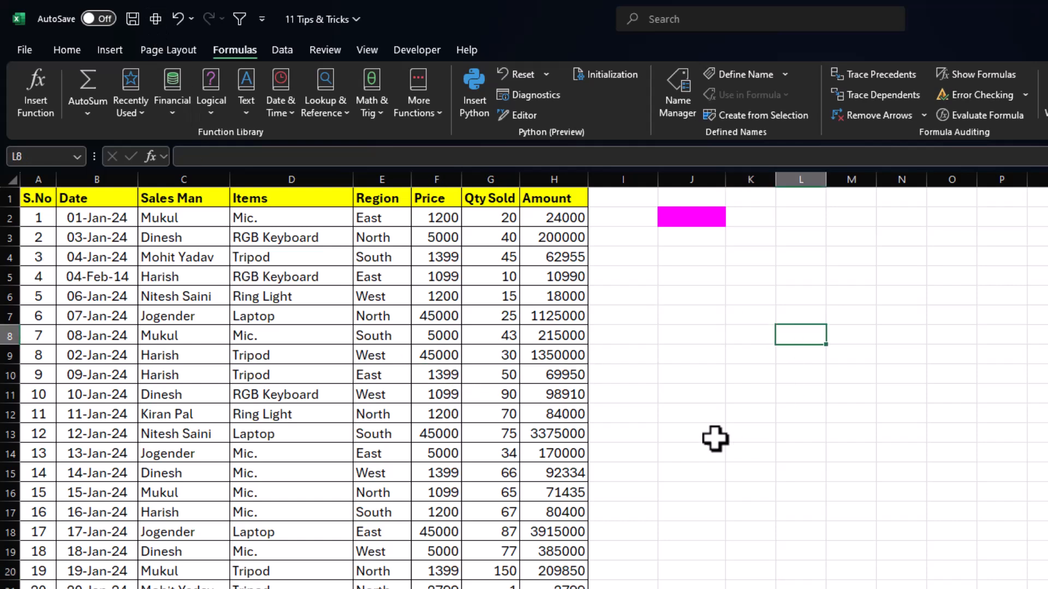
{"action": "left_click", "coordinate": [710, 436]}
{"action": "left_click", "coordinate": [408, 500]}
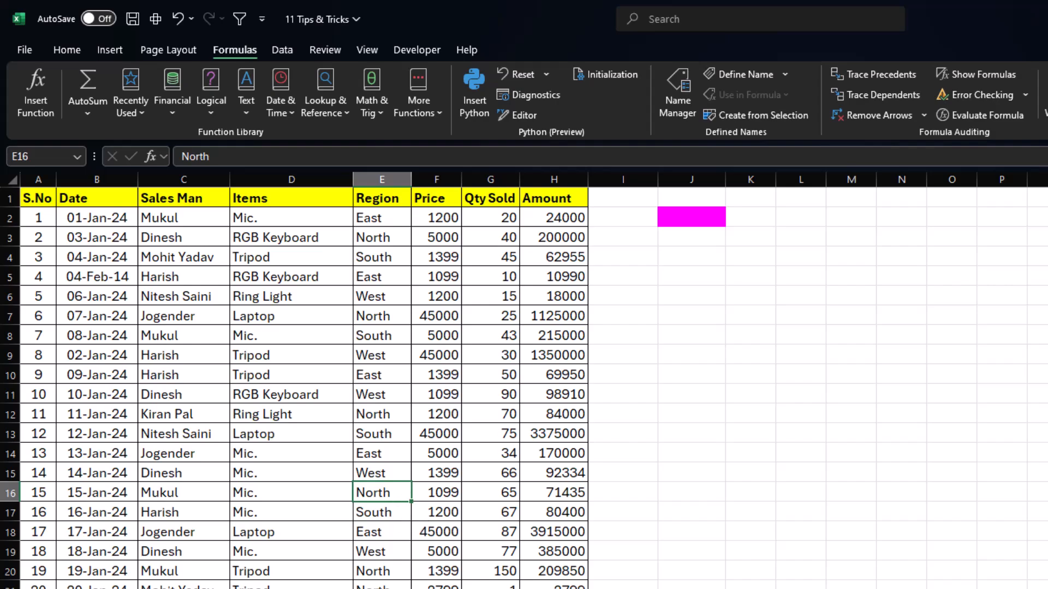
{"action": "left_click", "coordinate": [181, 382]}
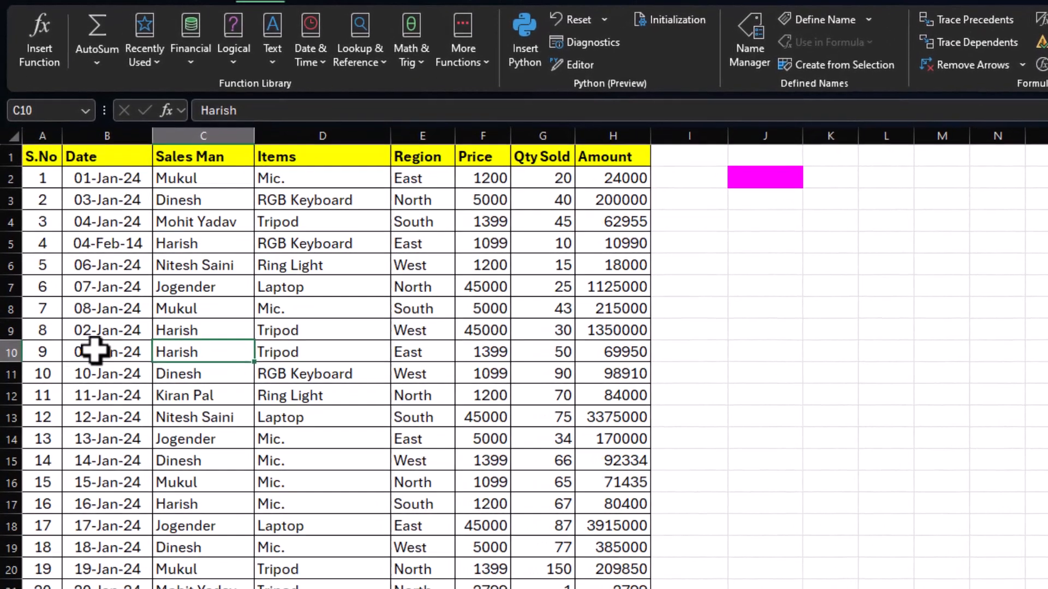
Trace row 10 and the Region column, and select cells E10, G8, J13, E15 and K16 in turn without highlighting.
{"action": "left_click_drag", "start_coordinate": [52, 366], "coordinate": [577, 364]}
{"action": "left_click_drag", "start_coordinate": [409, 167], "coordinate": [415, 586]}
{"action": "left_click", "coordinate": [426, 354]}
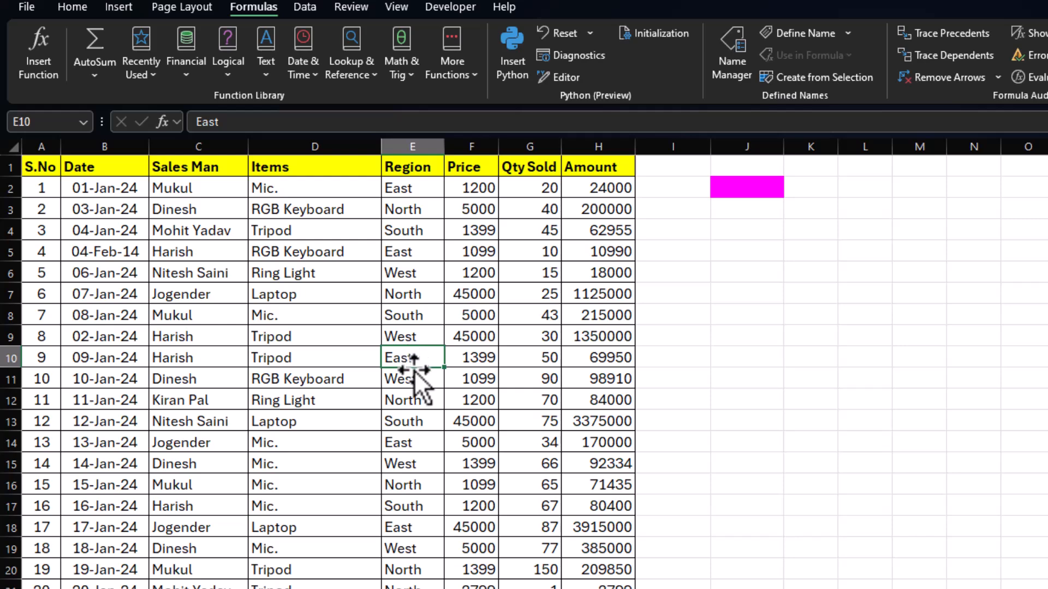
{"action": "left_click", "coordinate": [524, 317]}
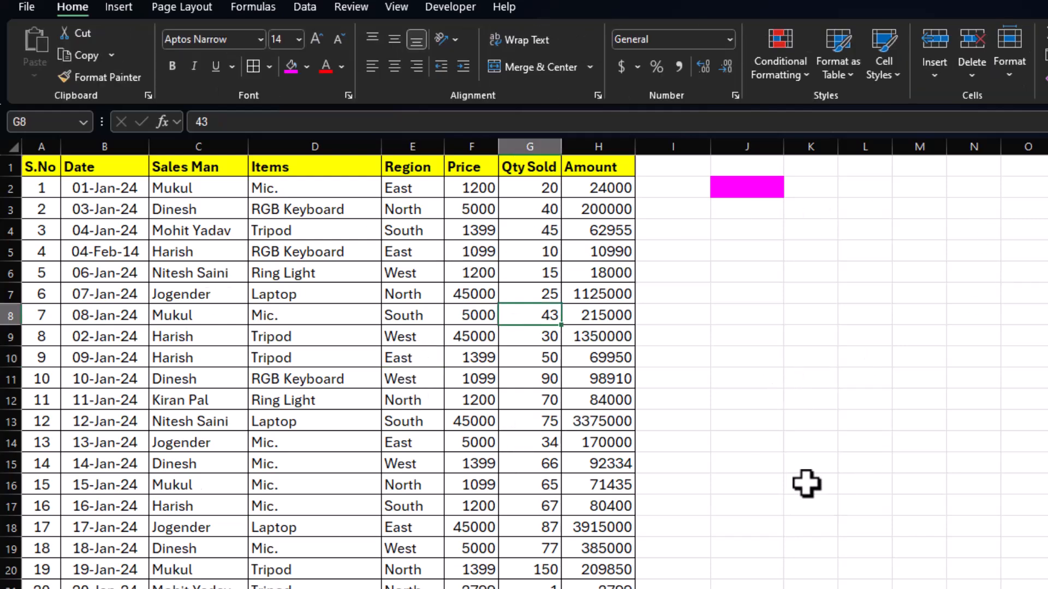
{"action": "left_click", "coordinate": [770, 421]}
{"action": "left_click", "coordinate": [417, 461]}
{"action": "left_click", "coordinate": [806, 492]}
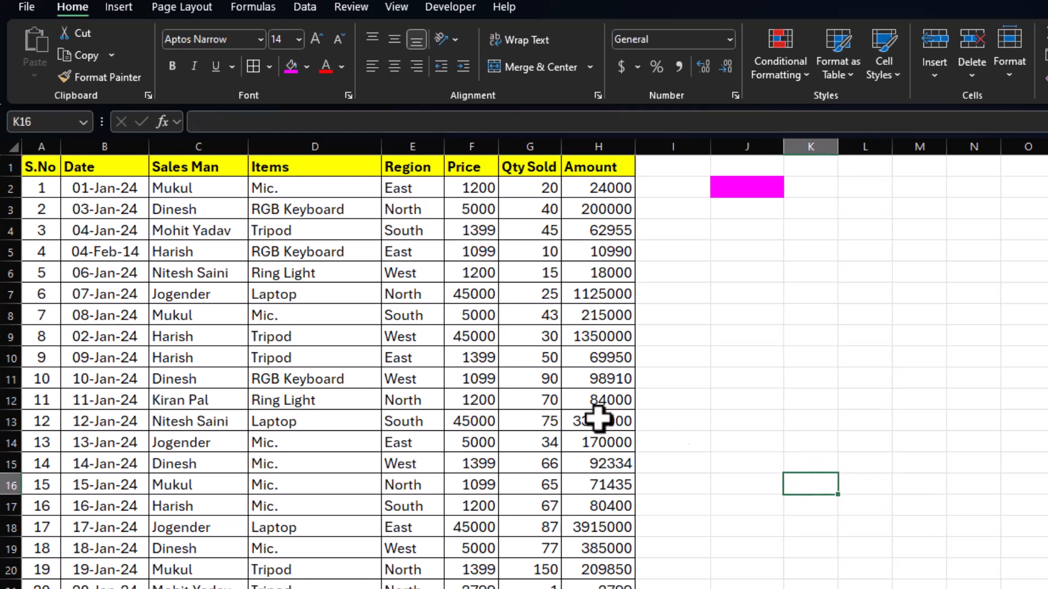
Start a new conditional formatting rule for the whole sheet that uses a formula to determine which cells to format.
{"action": "left_click", "coordinate": [14, 148]}
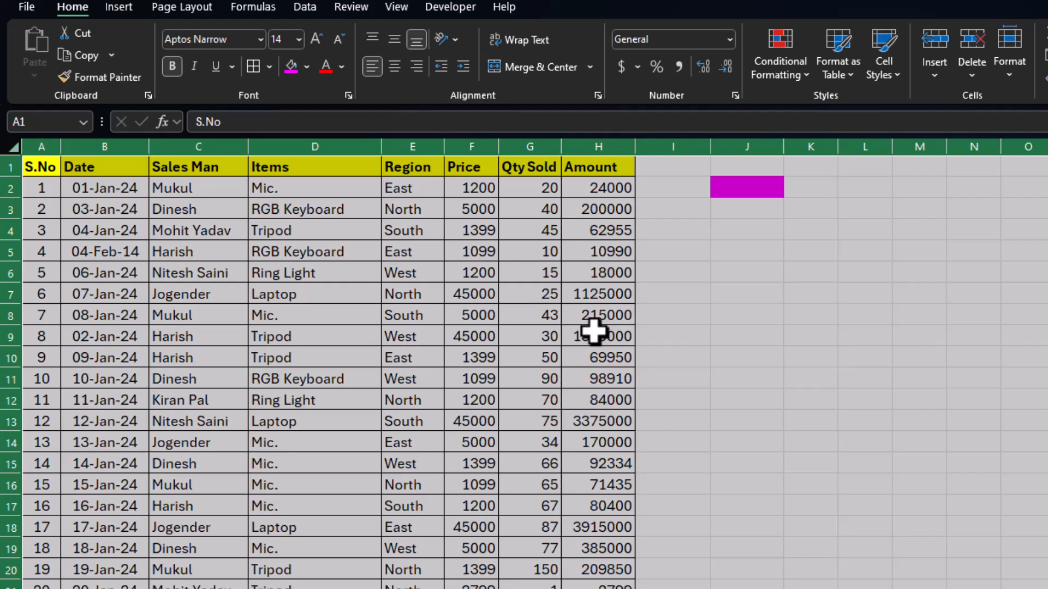
{"action": "left_click", "coordinate": [804, 76]}
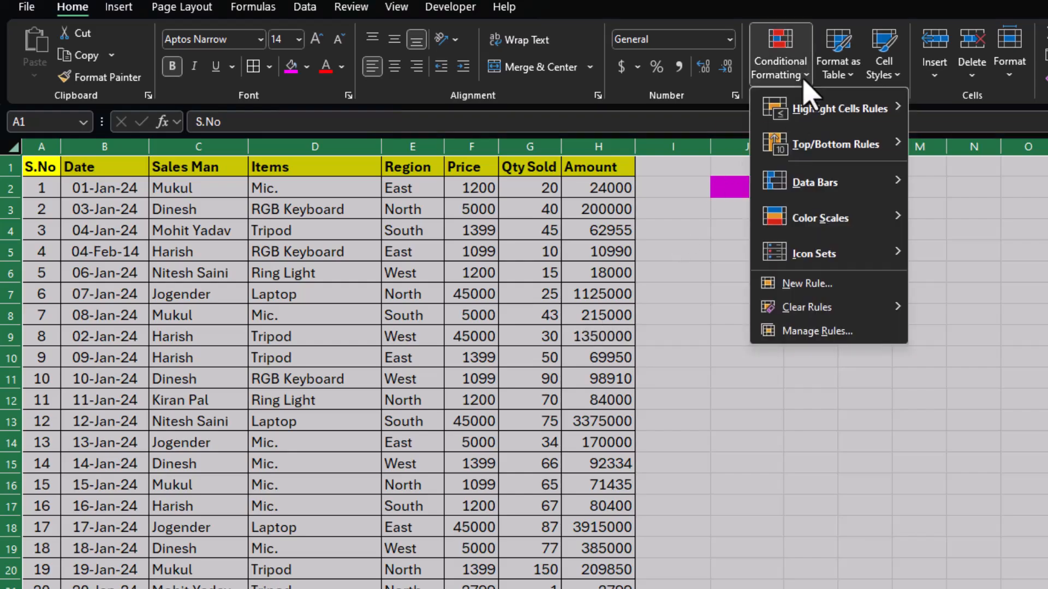
{"action": "left_click", "coordinate": [805, 283]}
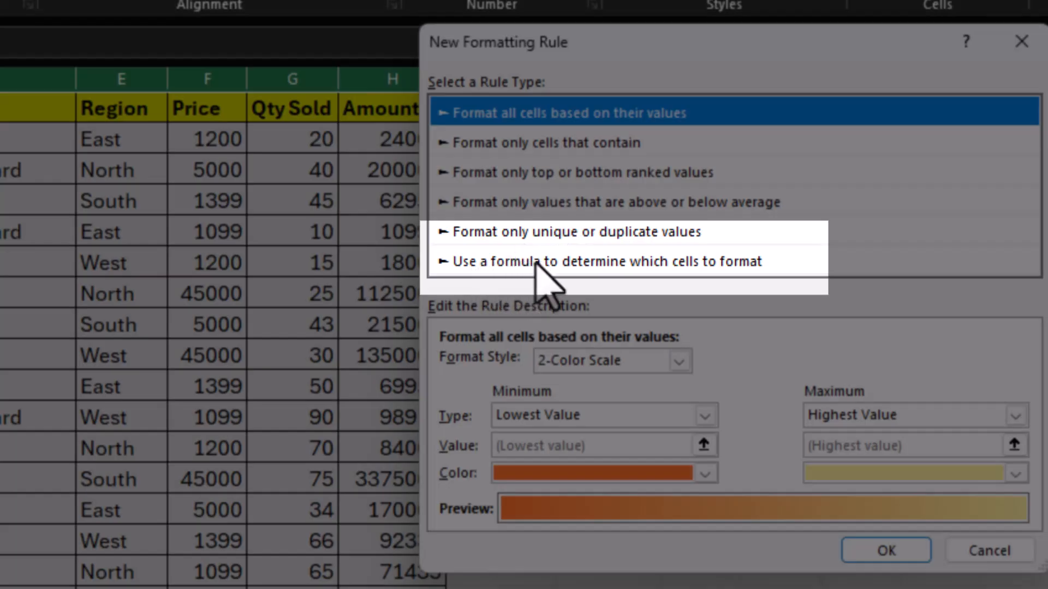
{"action": "left_click", "coordinate": [604, 262]}
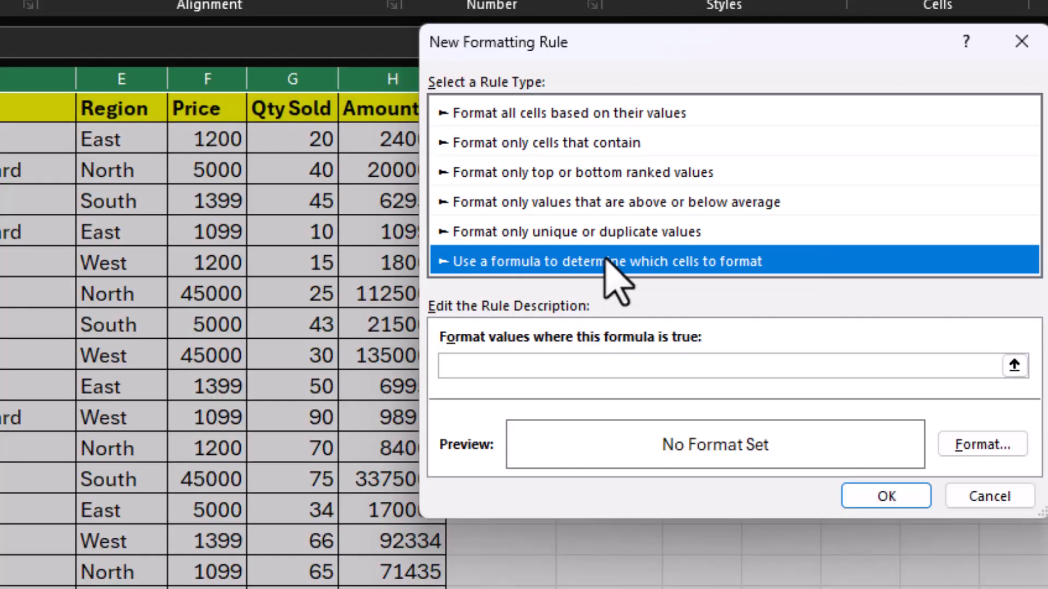
Enter =or(row()=cell("row"),column()=cell("col")) as the formula of the new formatting rule.
{"action": "left_click", "coordinate": [596, 366]}
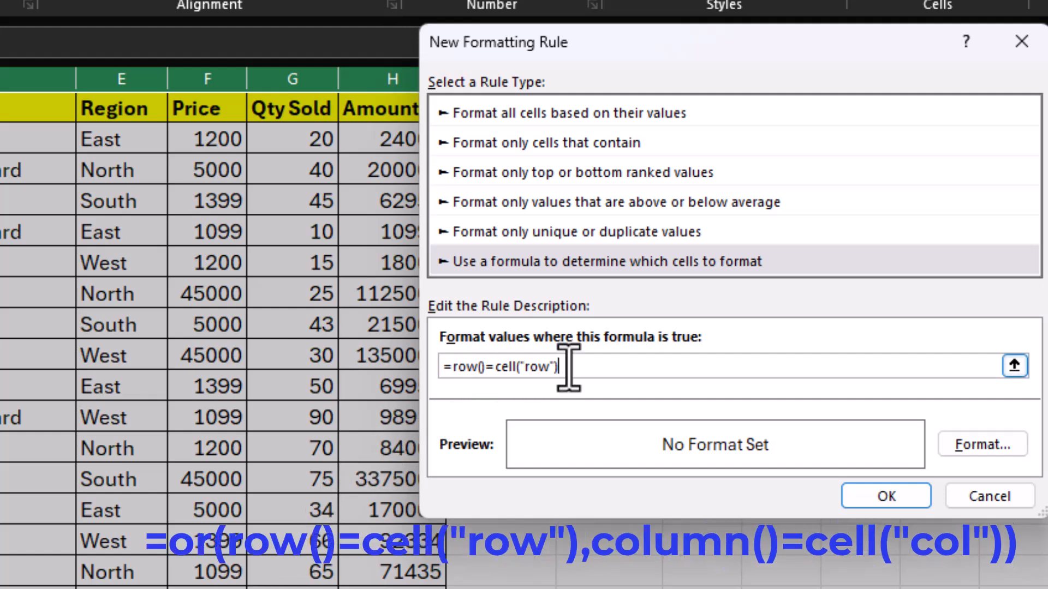
{"action": "left_click", "coordinate": [452, 367]}
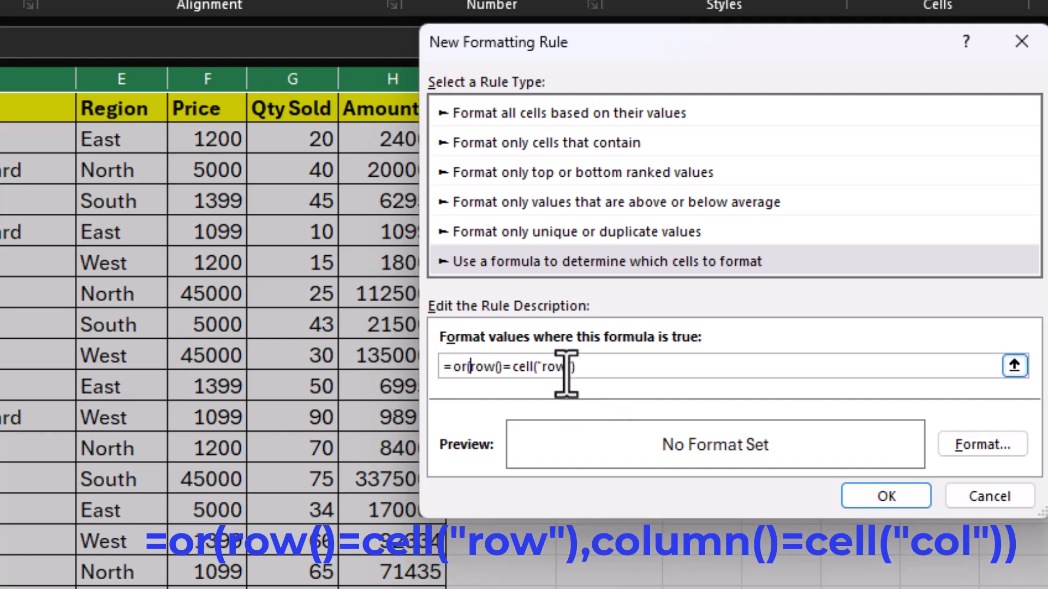
{"action": "left_click", "coordinate": [587, 367]}
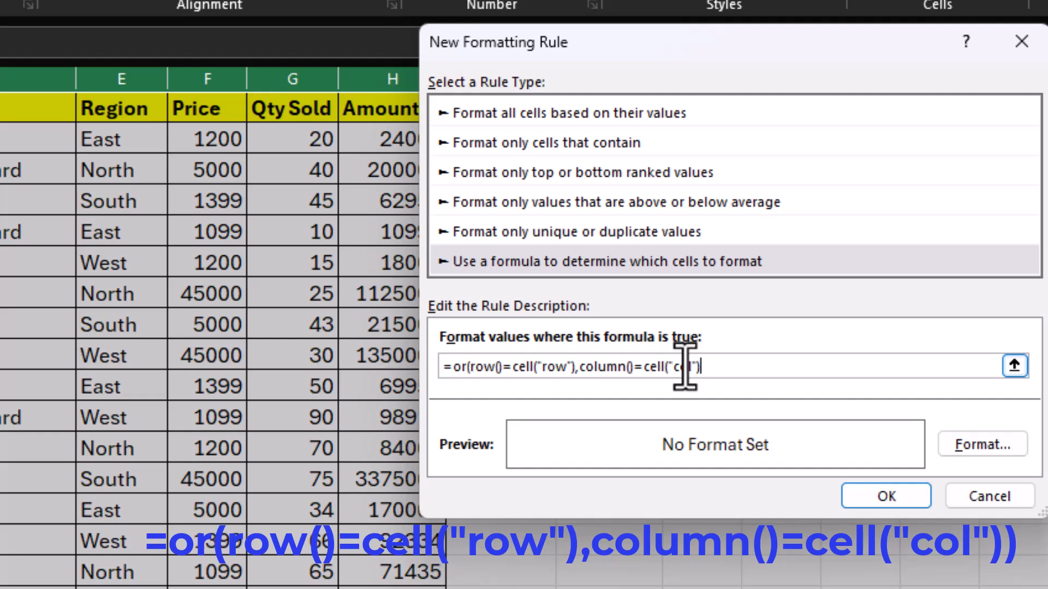
{"action": "type", "text": ")"}
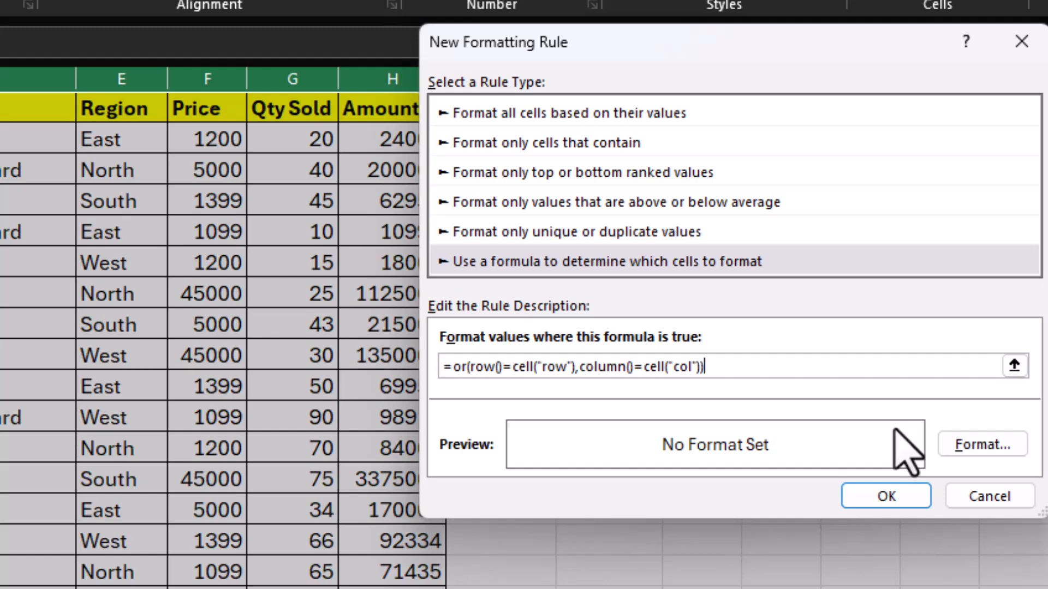
Give the new formatting rule a light green background fill and apply the rule.
{"action": "left_click", "coordinate": [965, 443]}
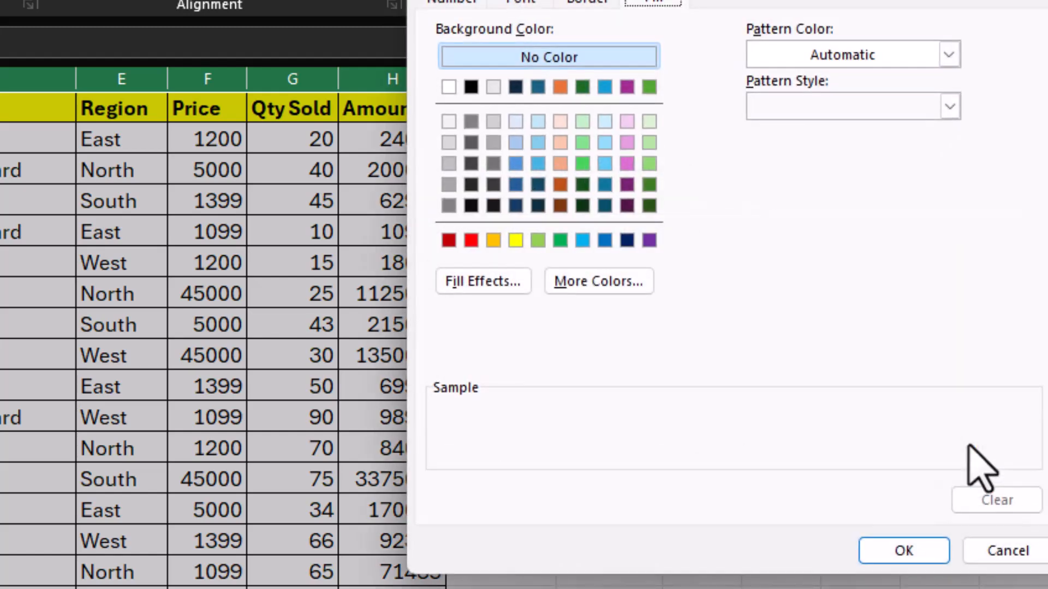
{"action": "left_click", "coordinate": [649, 163]}
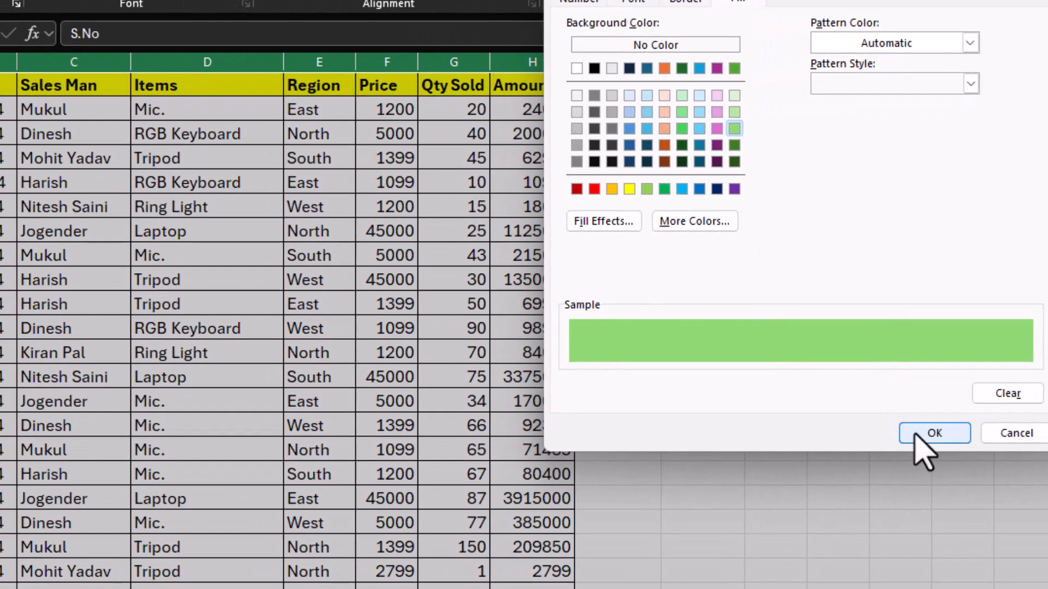
{"action": "left_click", "coordinate": [917, 435]}
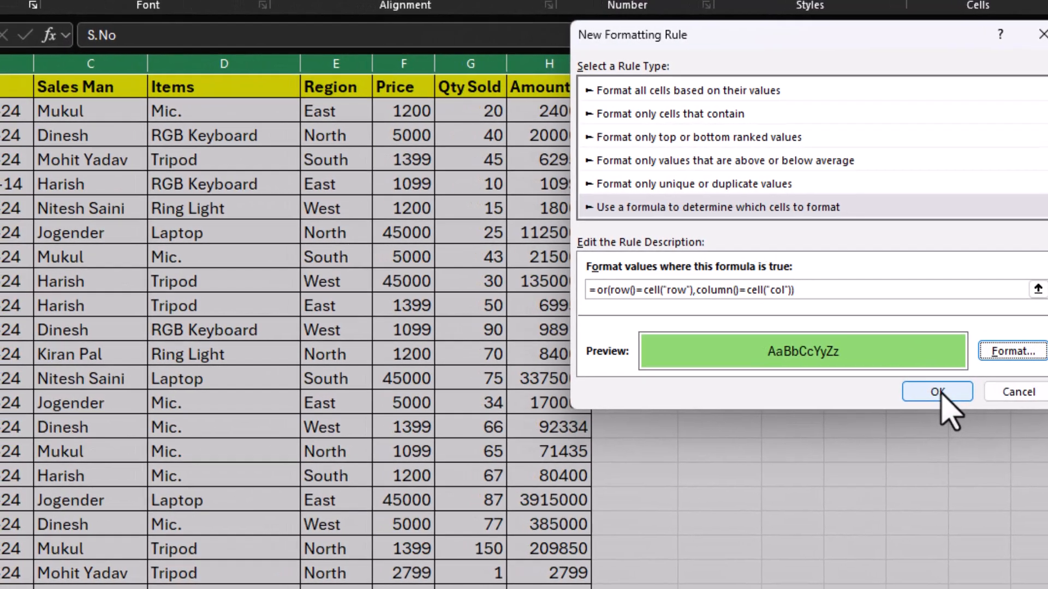
{"action": "left_click", "coordinate": [922, 391]}
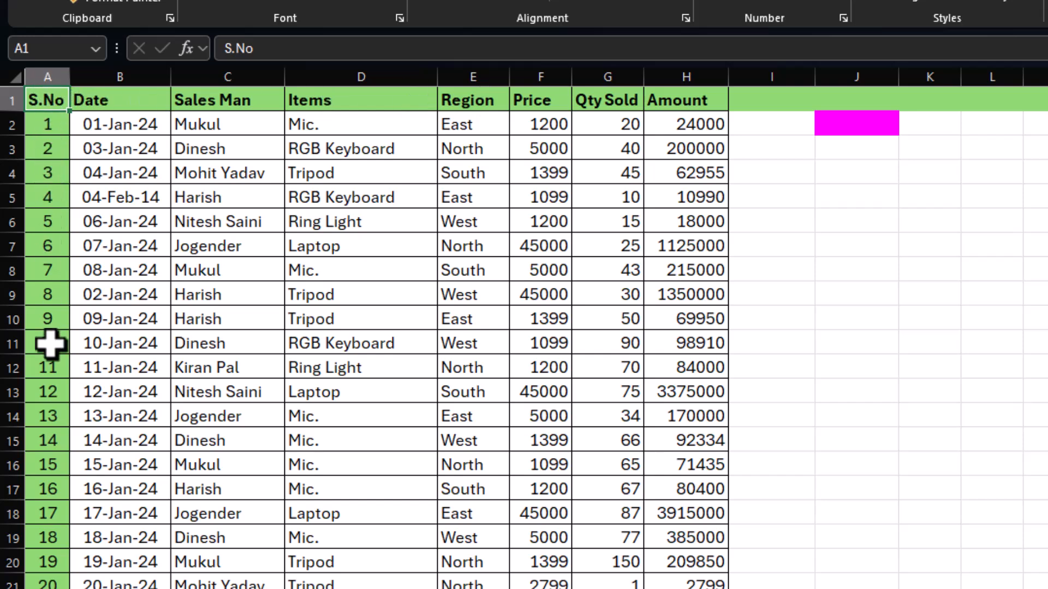
Check the conditional formatting highlight on Date cell B4, Sales Man cell C6 and Items cell D8.
{"action": "left_click", "coordinate": [154, 169]}
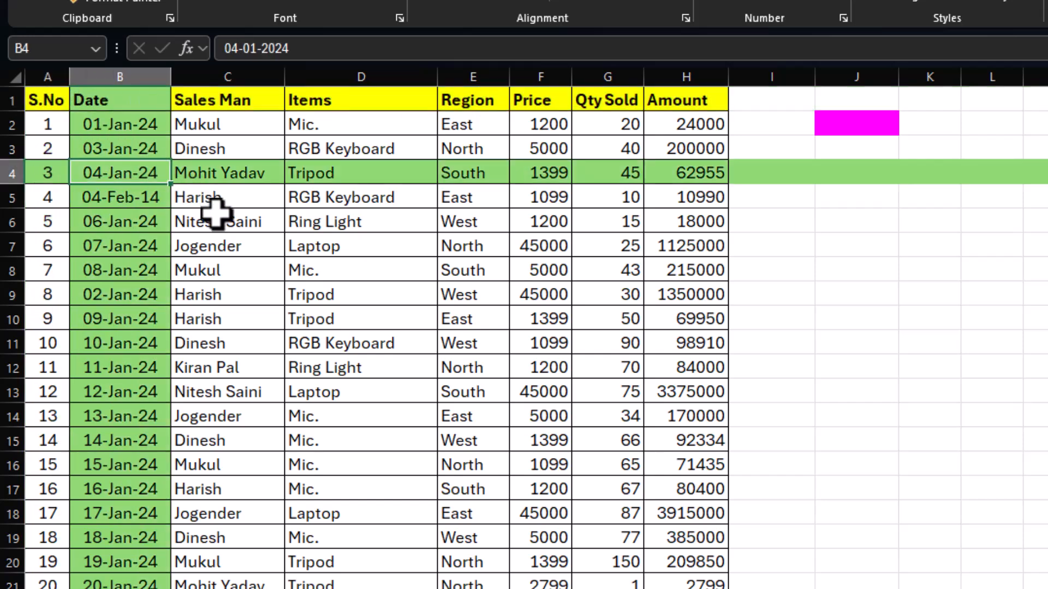
{"action": "left_click", "coordinate": [217, 213]}
{"action": "left_click", "coordinate": [354, 267]}
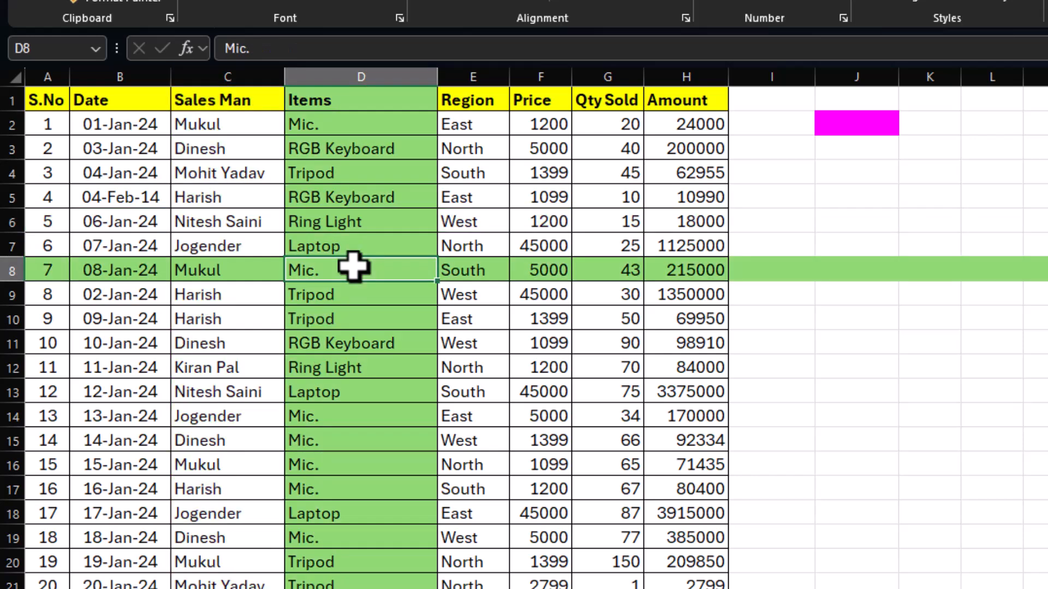
Check the row and column highlight on Sales Man cell C9, Items cell D11 and Region cell E7.
{"action": "left_click", "coordinate": [267, 173]}
{"action": "left_click", "coordinate": [229, 288]}
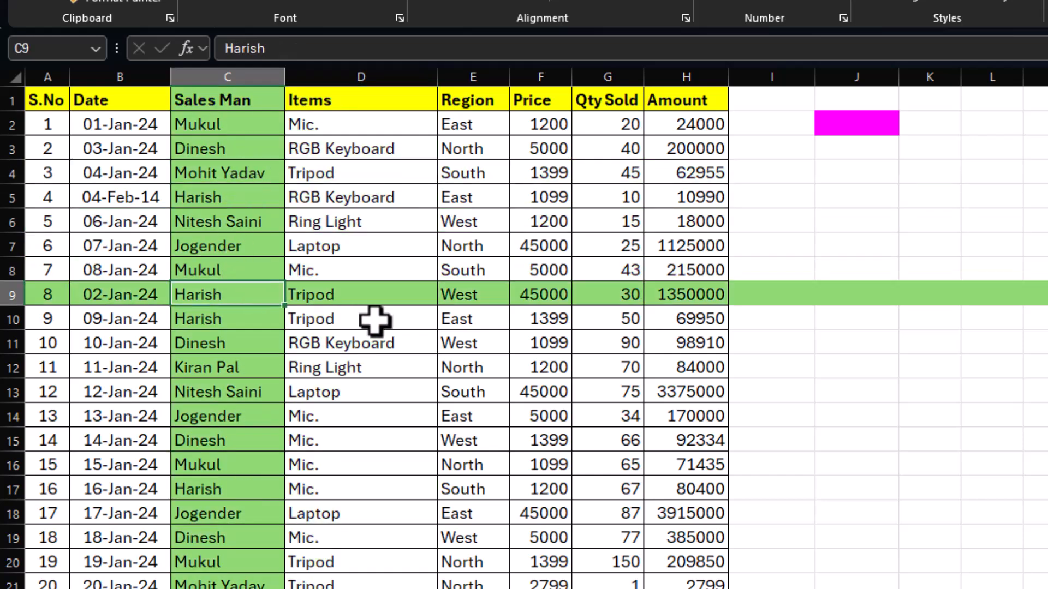
{"action": "left_click", "coordinate": [389, 344]}
{"action": "left_click", "coordinate": [472, 250]}
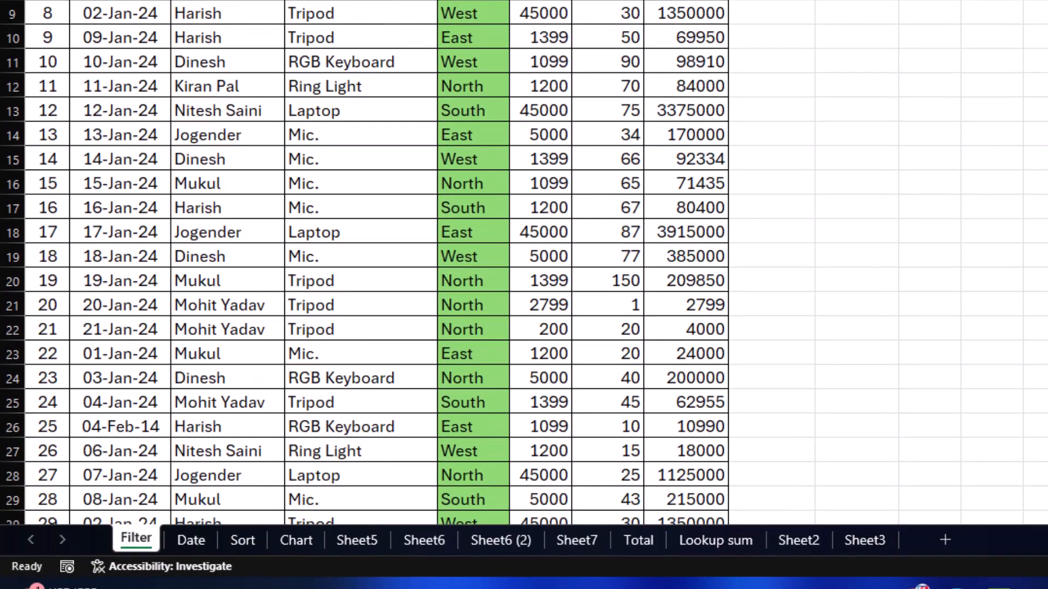
Open the VBA code of the Filter sheet and inspect its object list with Worksheet selected.
{"action": "right_click", "coordinate": [143, 540]}
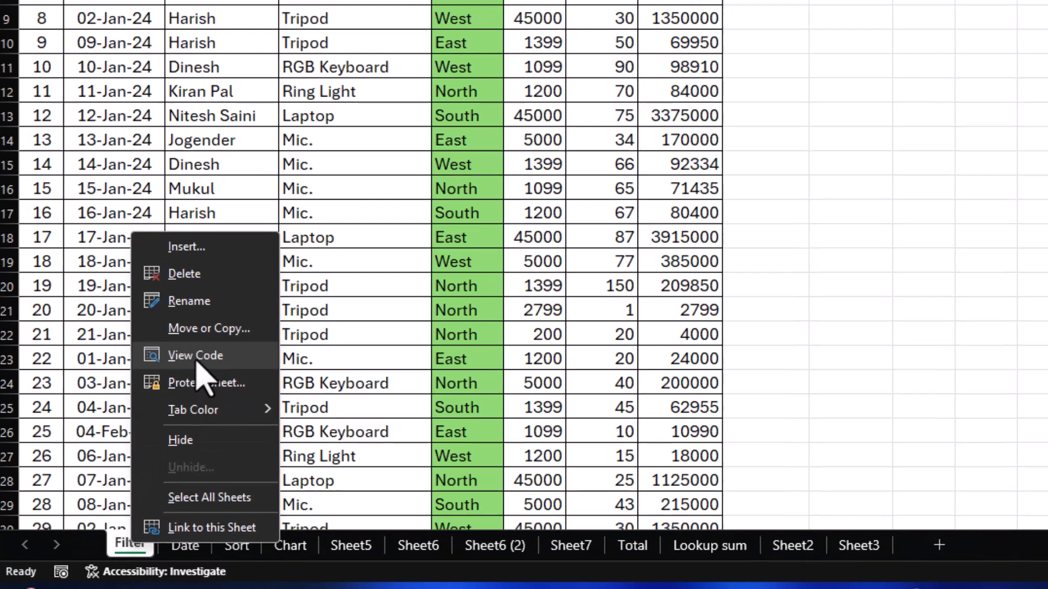
{"action": "left_click", "coordinate": [200, 351]}
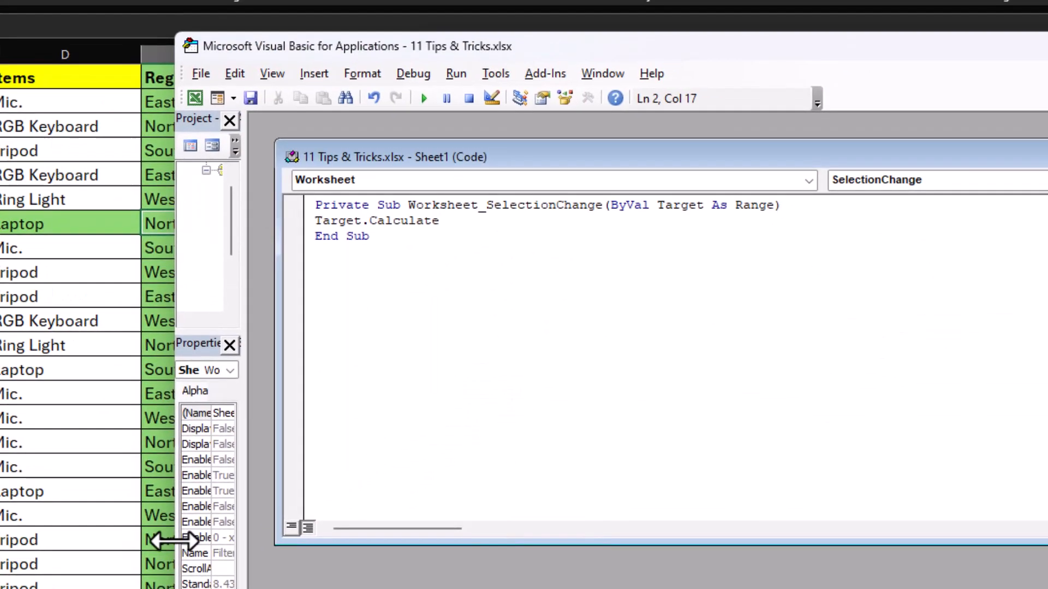
{"action": "left_click", "coordinate": [438, 183]}
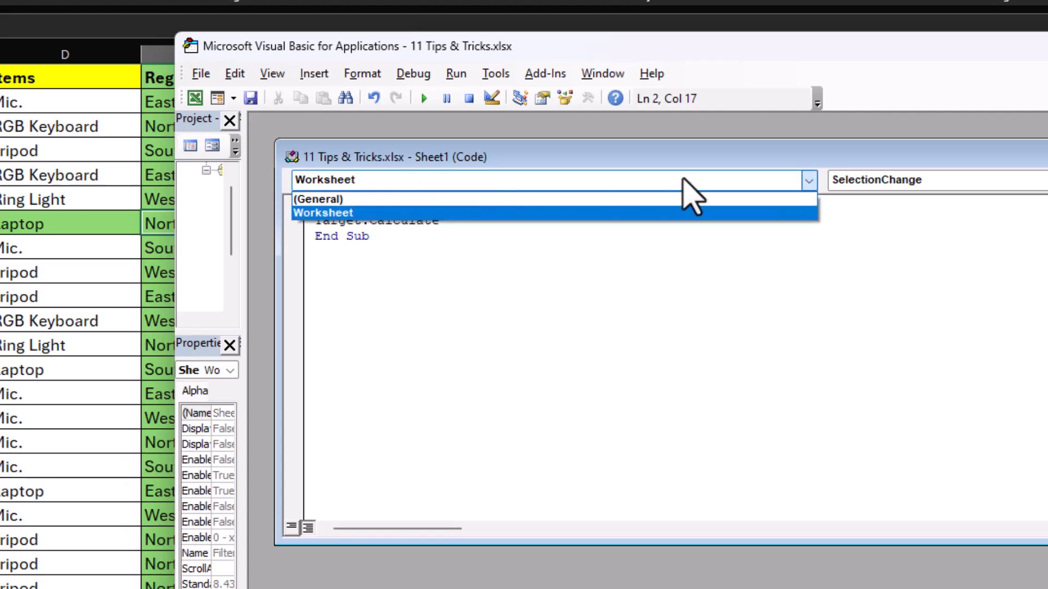
{"action": "left_click", "coordinate": [435, 184]}
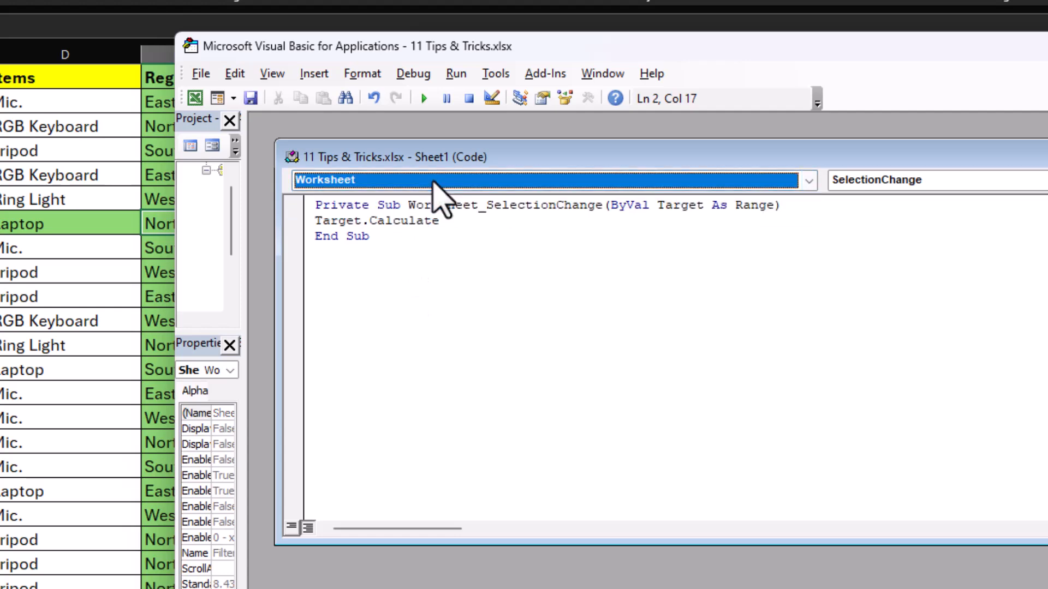
Examine the Target.Calculate line in the Worksheet_SelectionChange procedure, then return to the worksheet.
{"action": "left_click", "coordinate": [377, 235]}
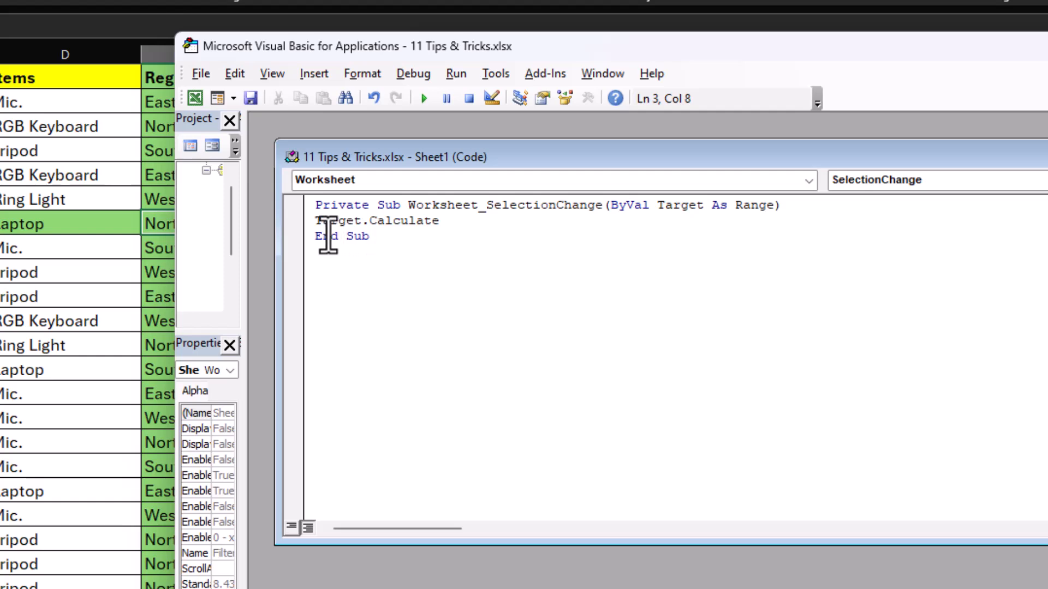
{"action": "left_click", "coordinate": [453, 221]}
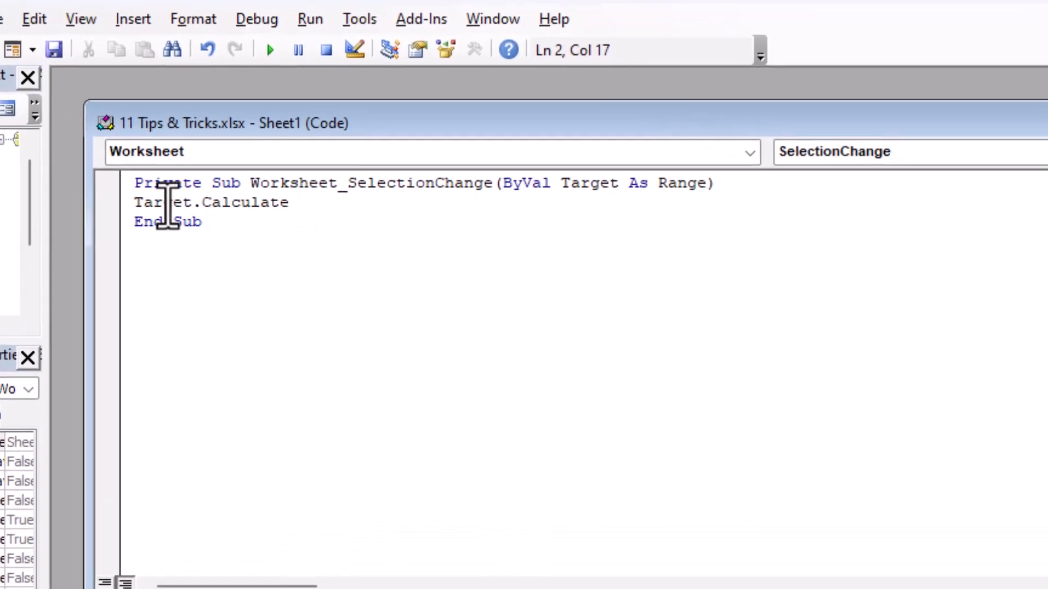
{"action": "left_click_drag", "start_coordinate": [140, 204], "coordinate": [295, 206]}
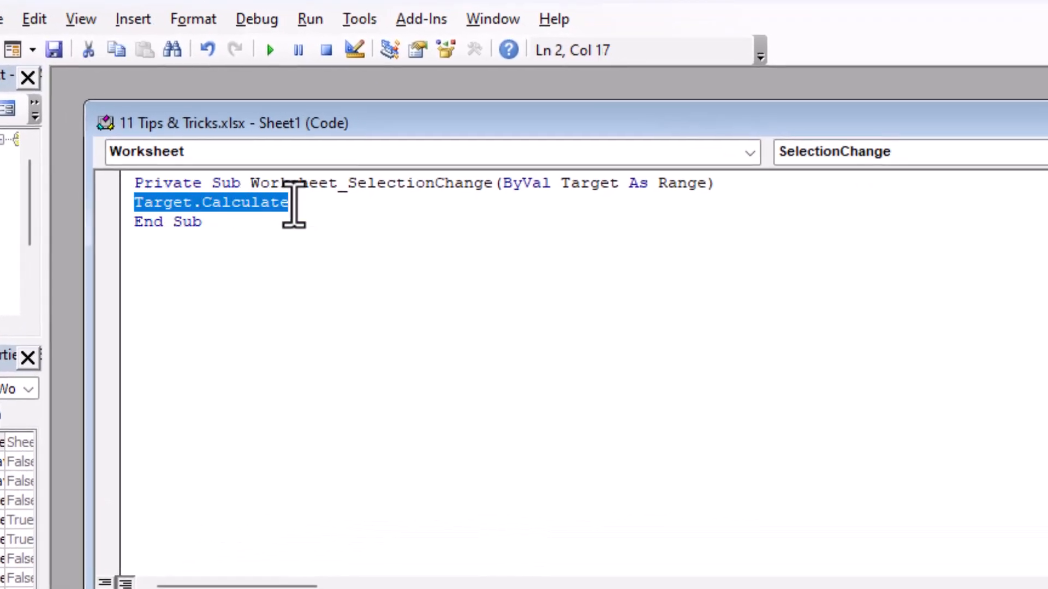
{"action": "left_click", "coordinate": [345, 189]}
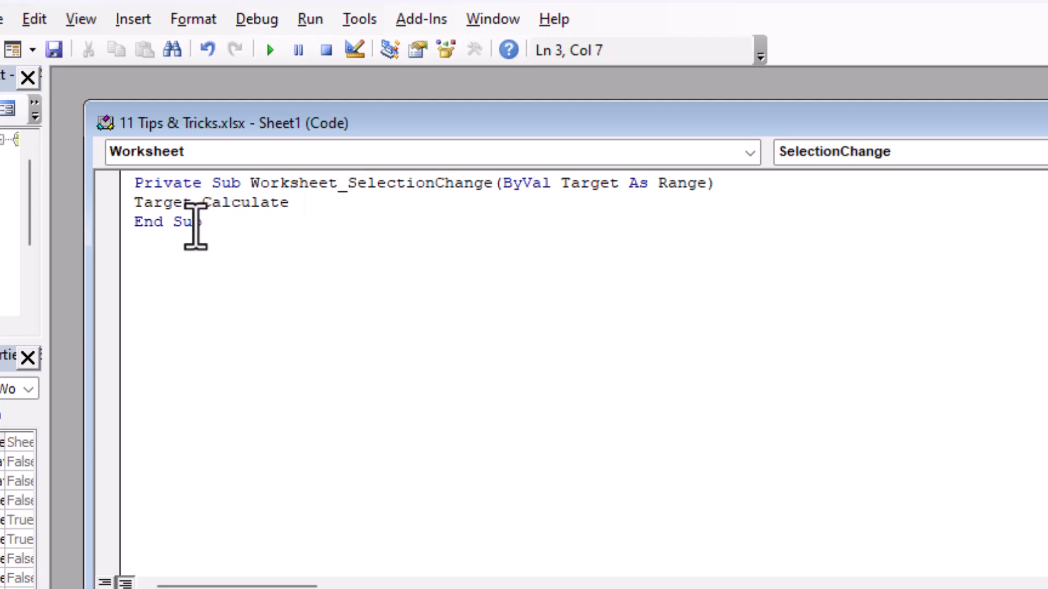
{"action": "left_click_drag", "start_coordinate": [294, 202], "coordinate": [134, 203]}
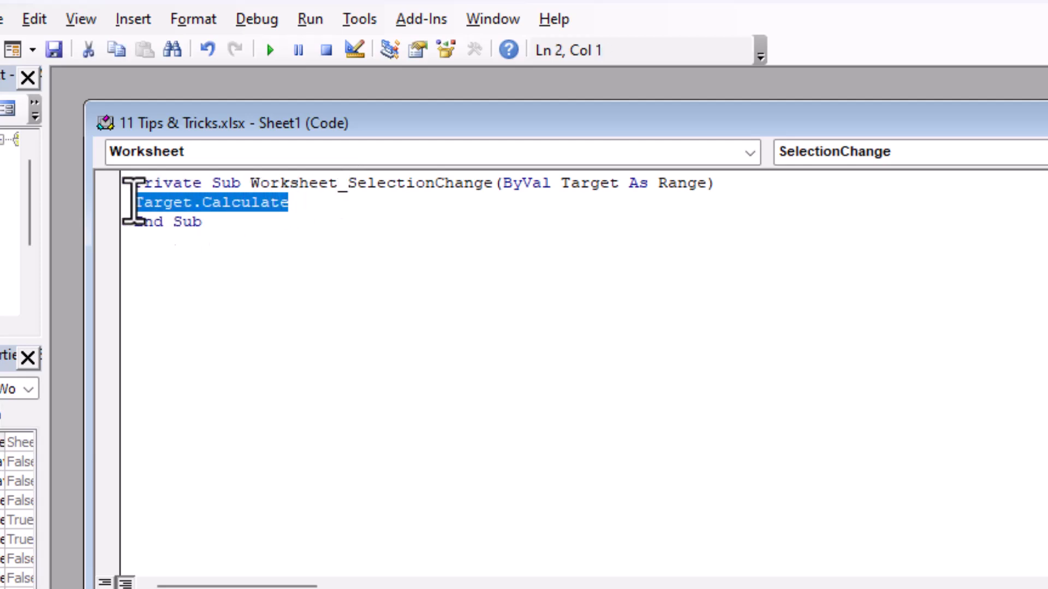
{"action": "left_click", "coordinate": [323, 207]}
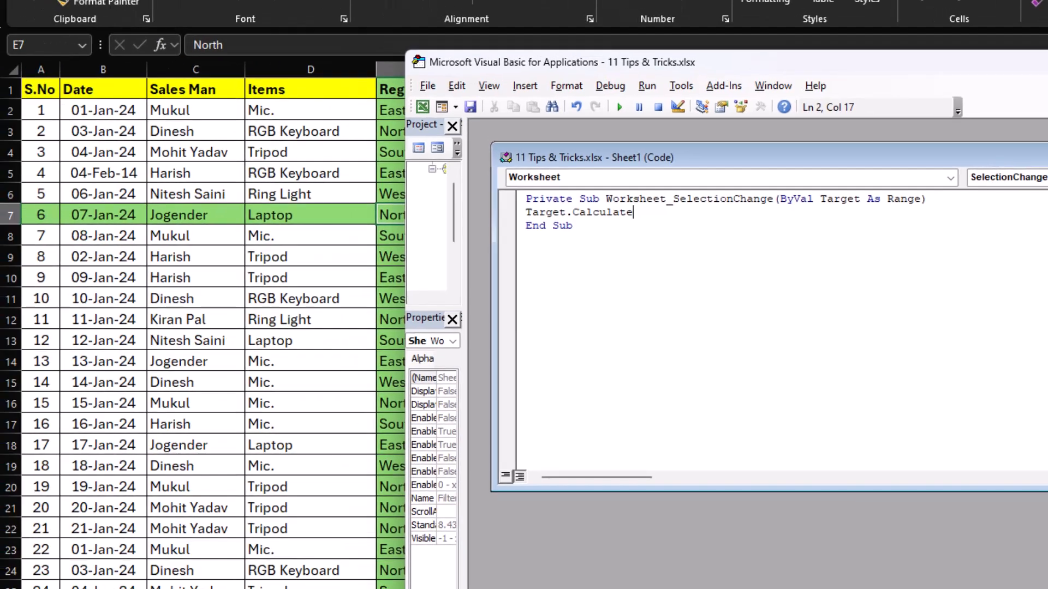
{"action": "key", "text": "alt+q"}
Test the row and column highlight across the table, including cells G11, D17, E9 and D7.
{"action": "left_click", "coordinate": [531, 304]}
{"action": "left_click", "coordinate": [343, 439]}
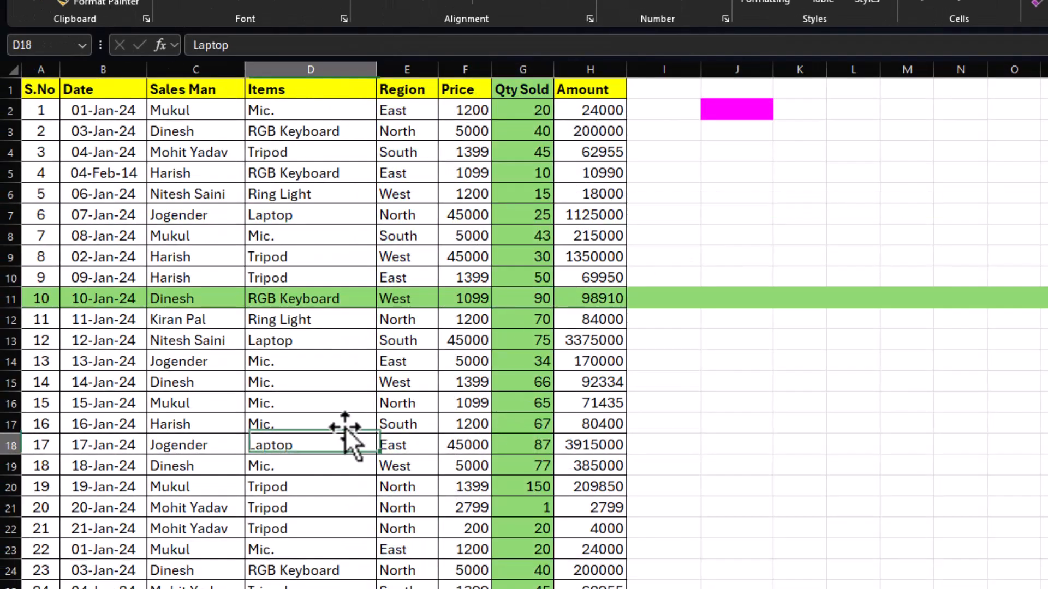
{"action": "left_click", "coordinate": [399, 208]}
{"action": "left_click", "coordinate": [592, 317]}
{"action": "left_click", "coordinate": [308, 424]}
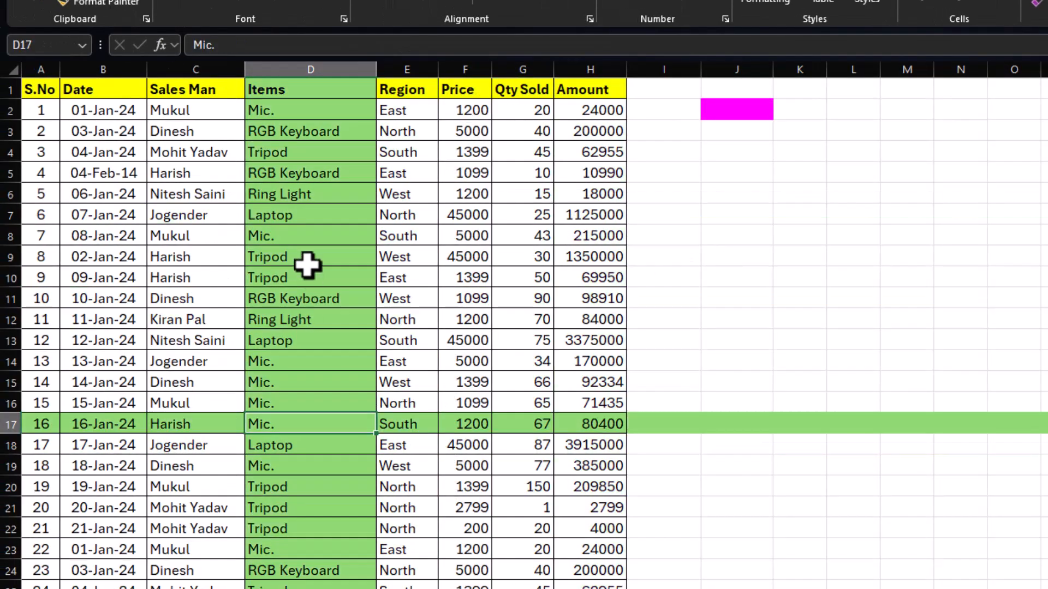
{"action": "left_click", "coordinate": [407, 257]}
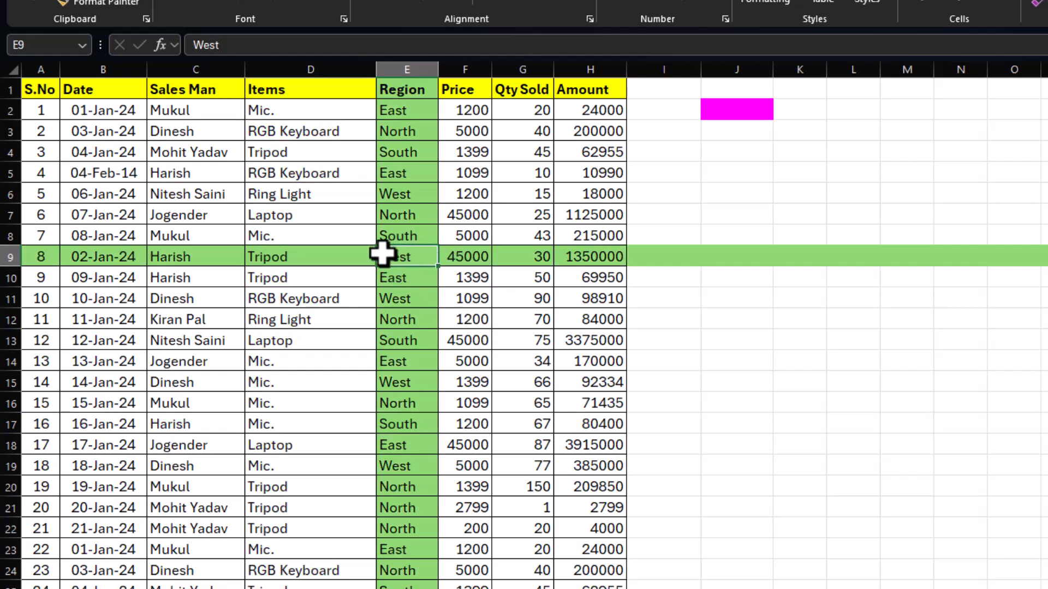
{"action": "left_click", "coordinate": [347, 221]}
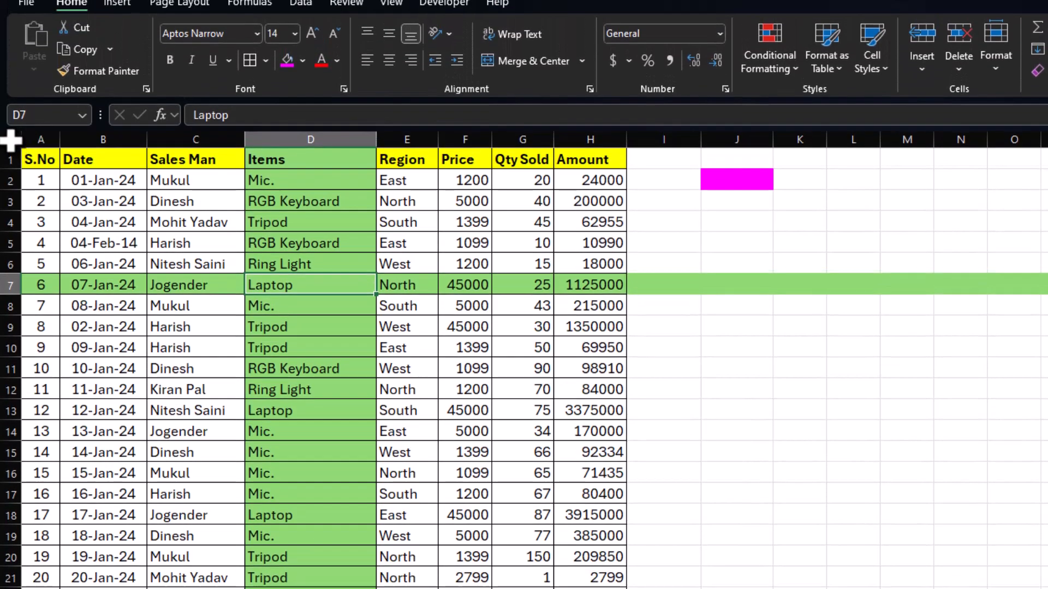
Duplicate the existing OR-based conditional formatting rule for the whole sheet.
{"action": "left_click", "coordinate": [12, 140]}
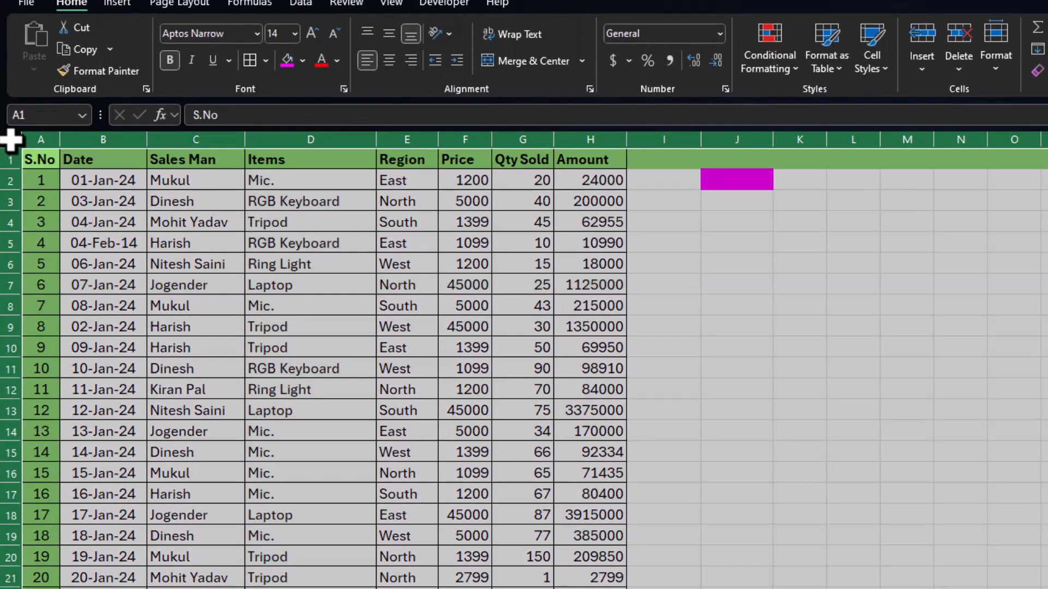
{"action": "left_click", "coordinate": [794, 76]}
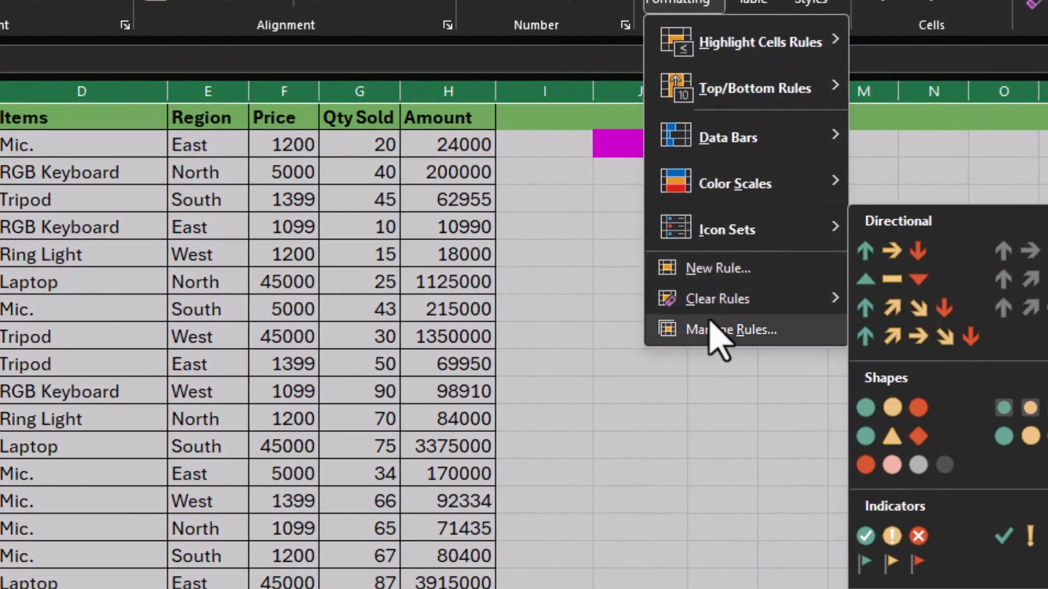
{"action": "left_click", "coordinate": [715, 330]}
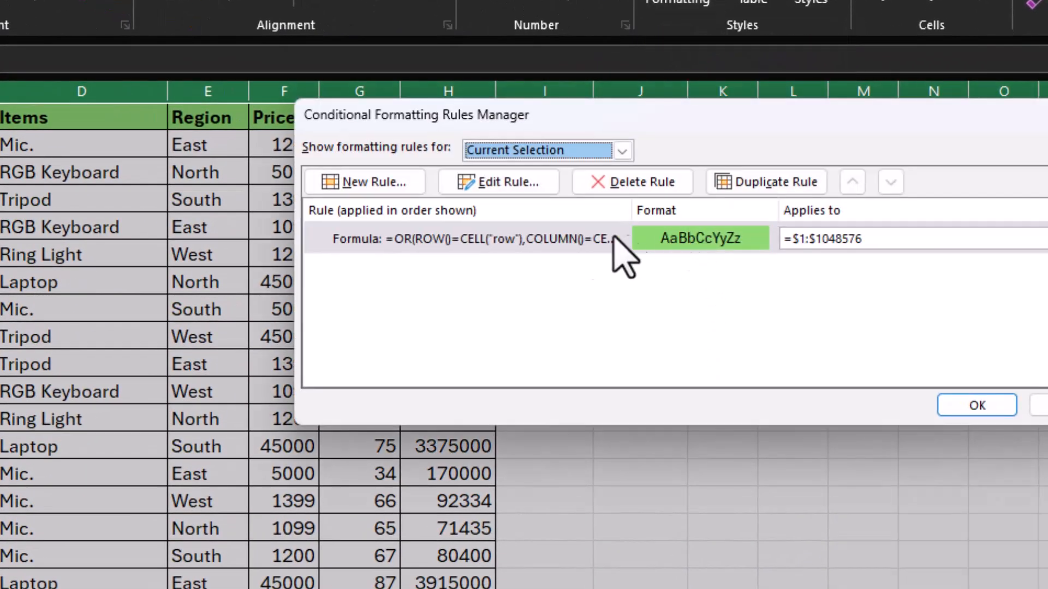
{"action": "left_click", "coordinate": [761, 184]}
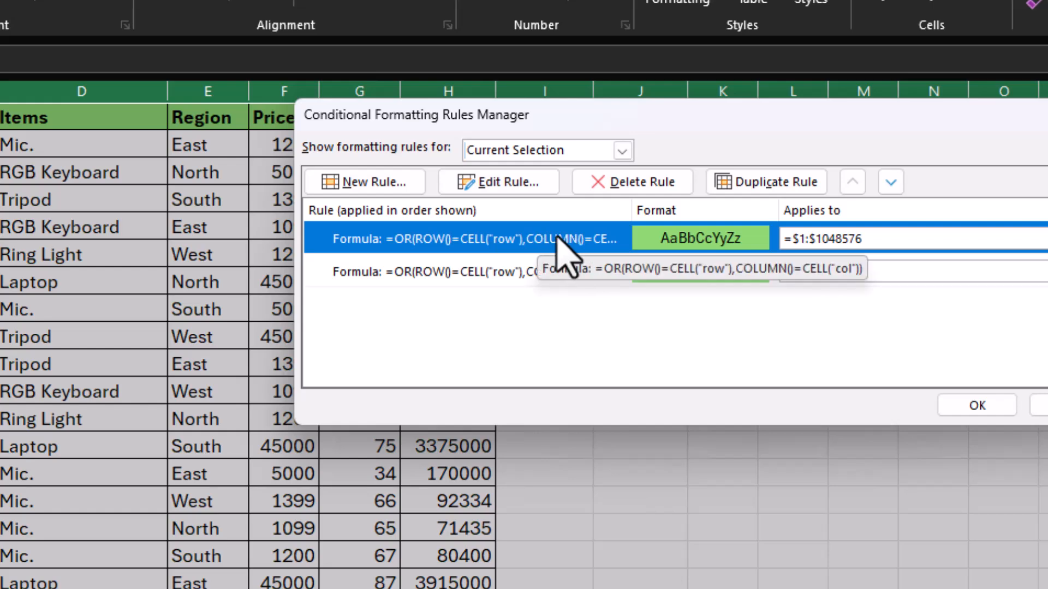
Change the duplicated rule's formula to =and(ROW()=CELL("row"),COLUMN()=CELL("col")).
{"action": "left_click", "coordinate": [498, 183]}
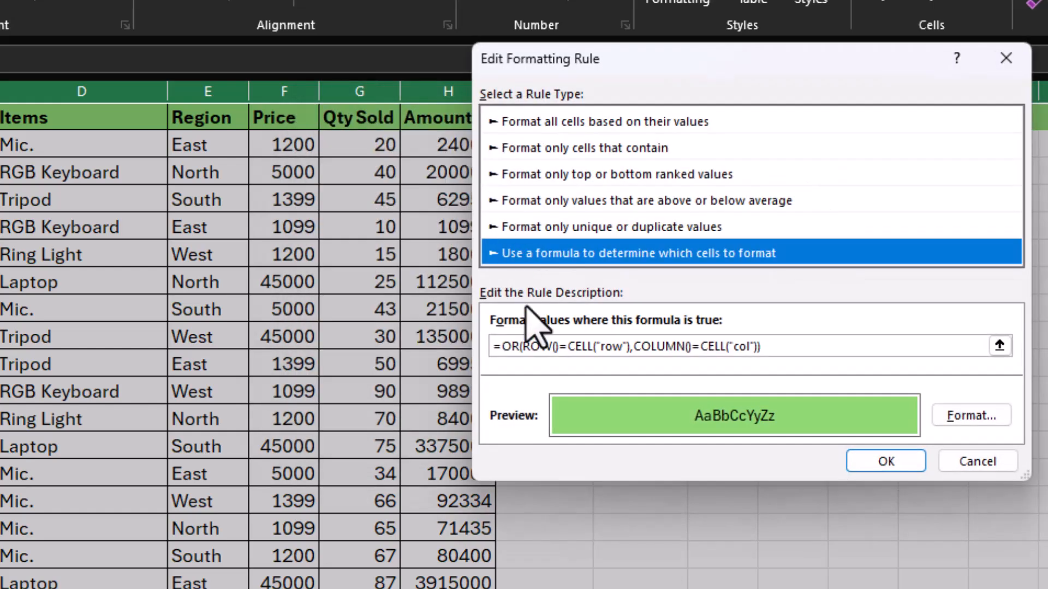
{"action": "left_click", "coordinate": [520, 347]}
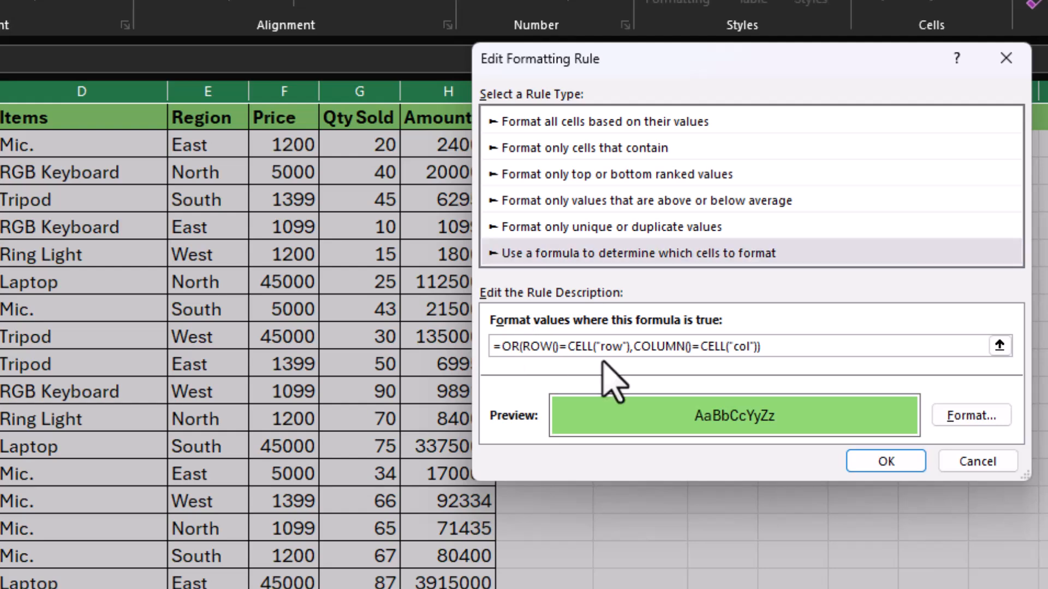
{"action": "key", "text": "BackSpace"}
{"action": "key", "text": "BackSpace"}
{"action": "type", "text": "and"}
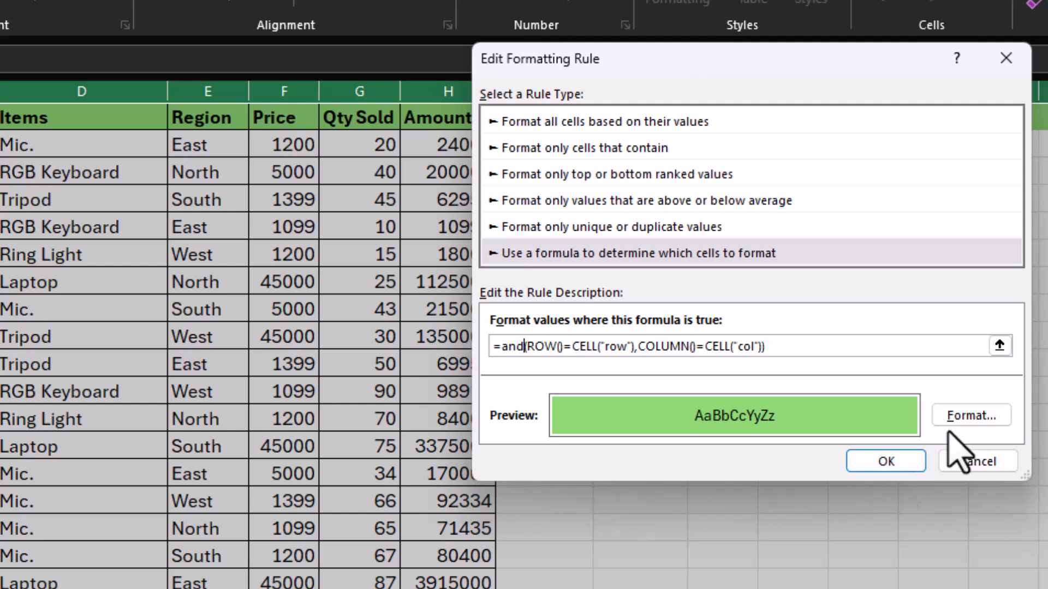
Give the duplicated rule a light blue background fill and apply the conditional formatting rules.
{"action": "left_click", "coordinate": [961, 416]}
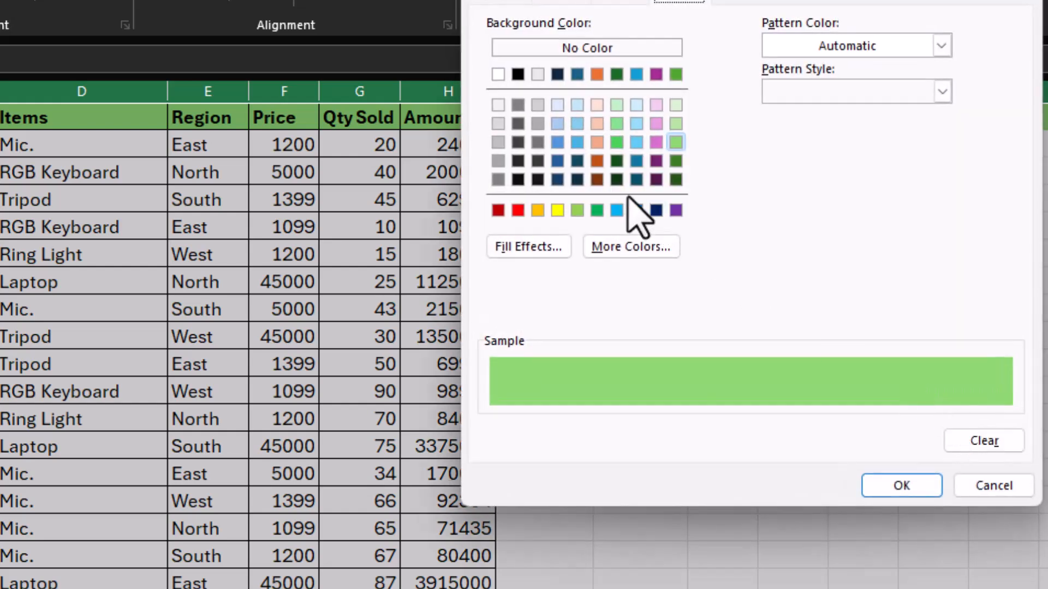
{"action": "left_click", "coordinate": [617, 211]}
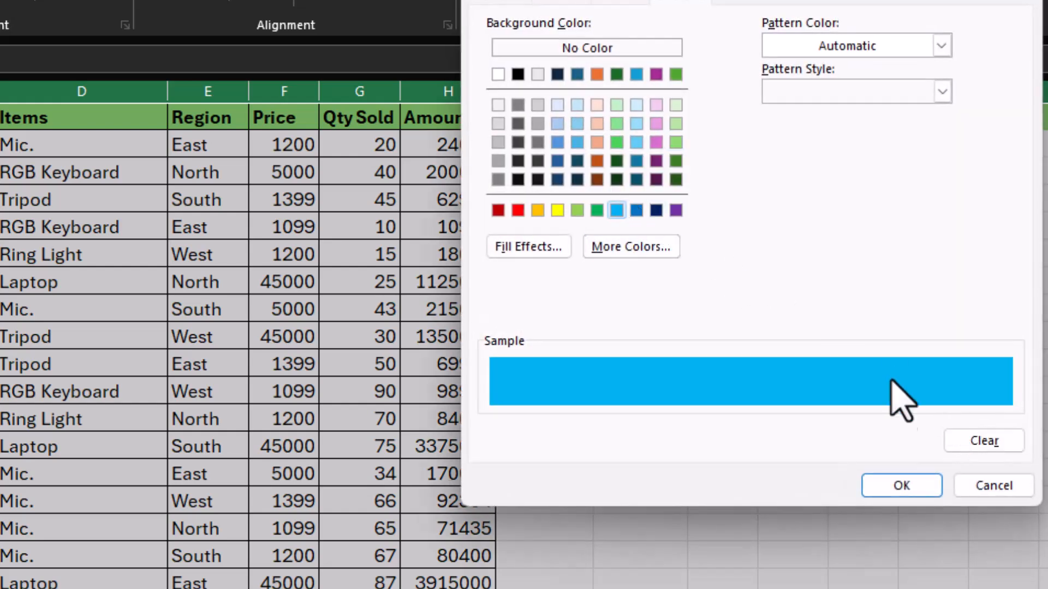
{"action": "left_click", "coordinate": [887, 490]}
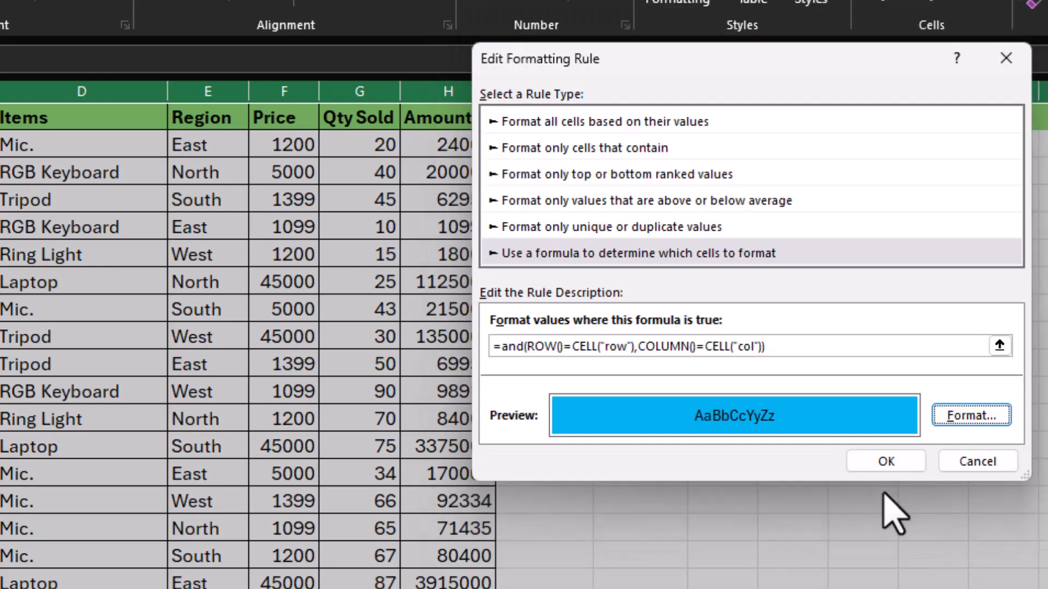
{"action": "left_click", "coordinate": [890, 463]}
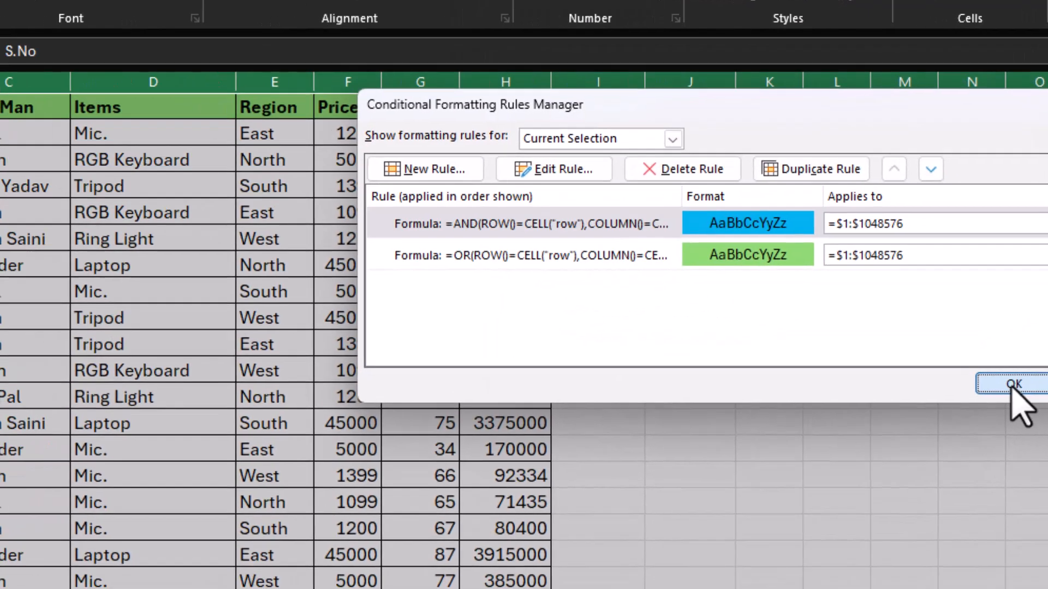
{"action": "left_click", "coordinate": [977, 405]}
Check the blue active-cell highlight on table cells such as F13, G9, E13 and G11.
{"action": "left_click", "coordinate": [327, 266]}
{"action": "left_click", "coordinate": [532, 363]}
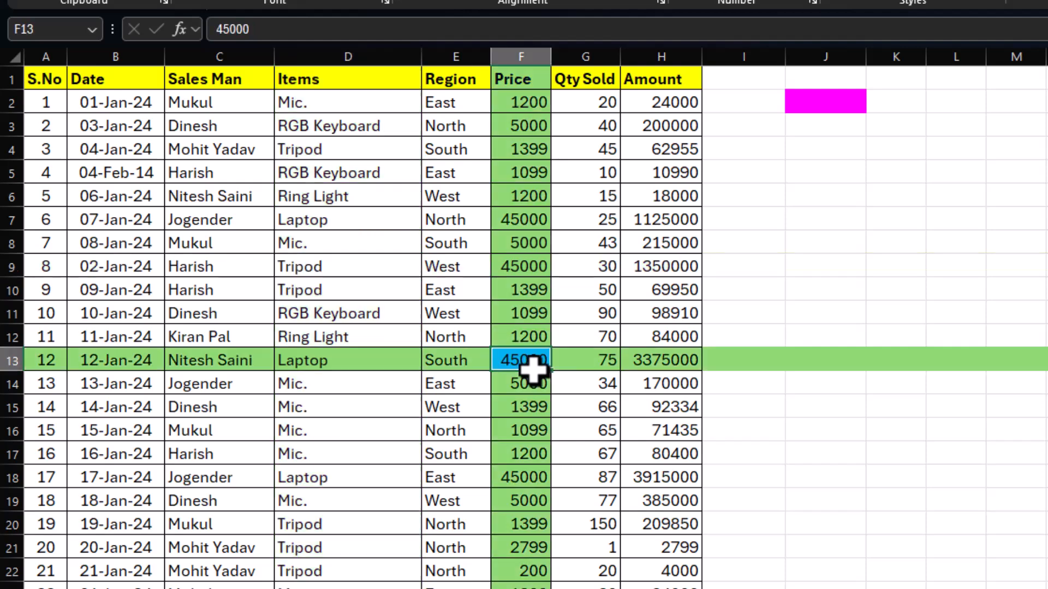
{"action": "left_click", "coordinate": [600, 263]}
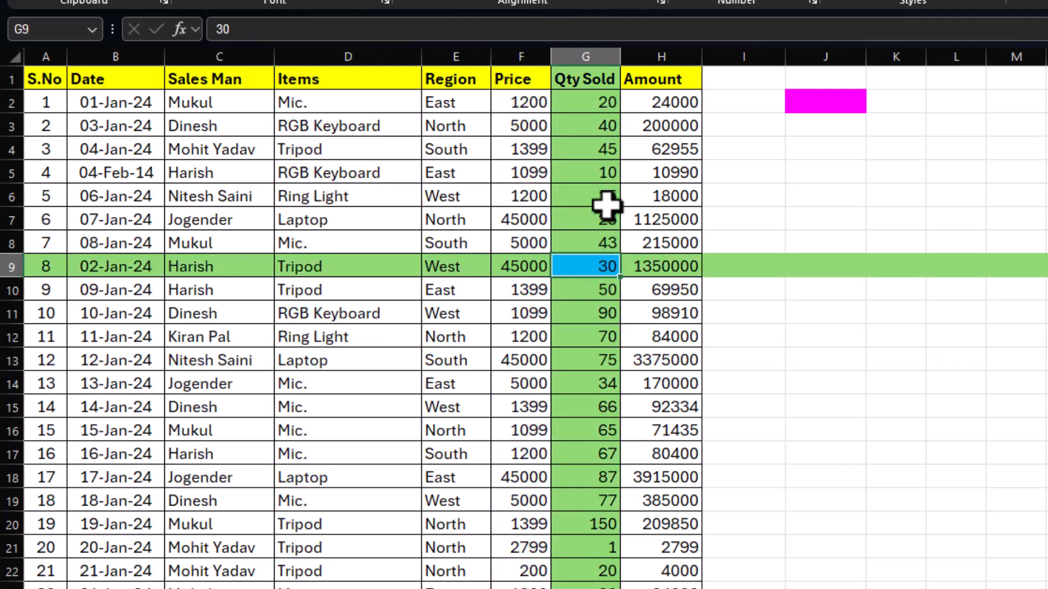
{"action": "left_click", "coordinate": [486, 315]}
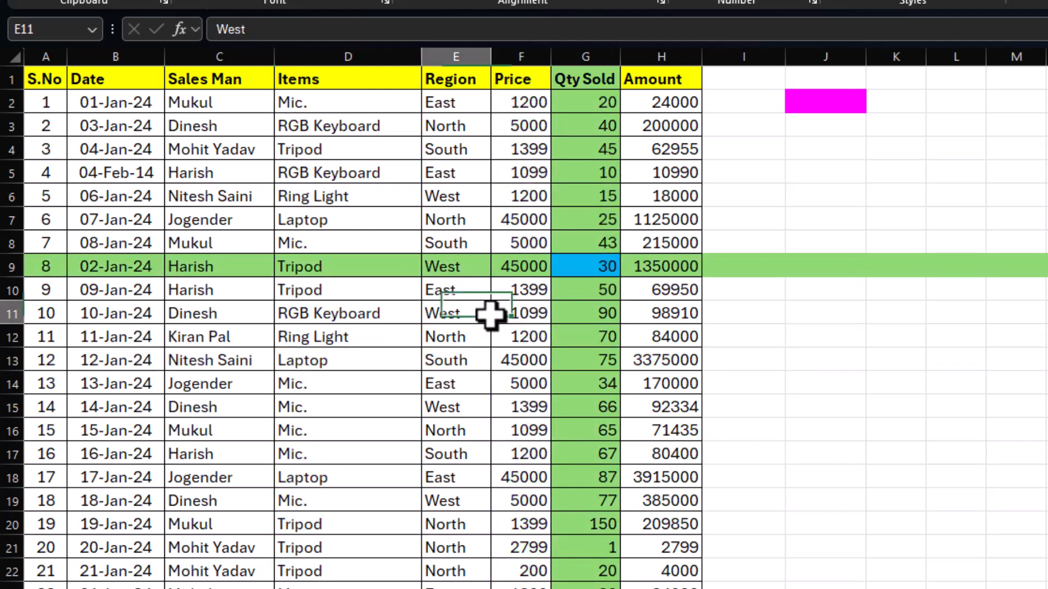
{"action": "left_click", "coordinate": [331, 426]}
{"action": "left_click", "coordinate": [591, 268]}
{"action": "left_click", "coordinate": [461, 360]}
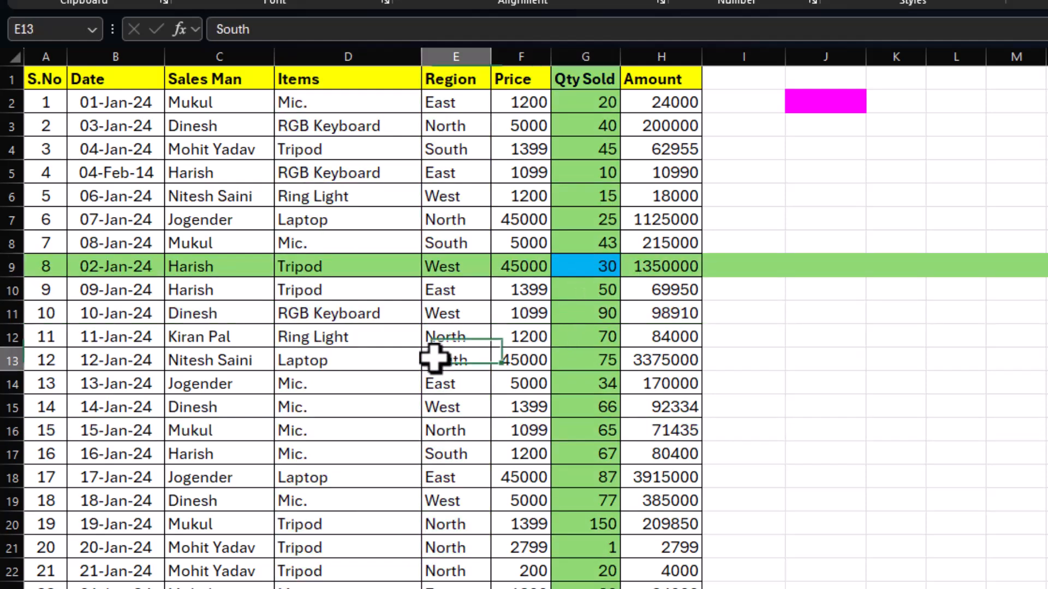
{"action": "left_click", "coordinate": [377, 173]}
{"action": "left_click", "coordinate": [597, 174]}
{"action": "left_click", "coordinate": [560, 310]}
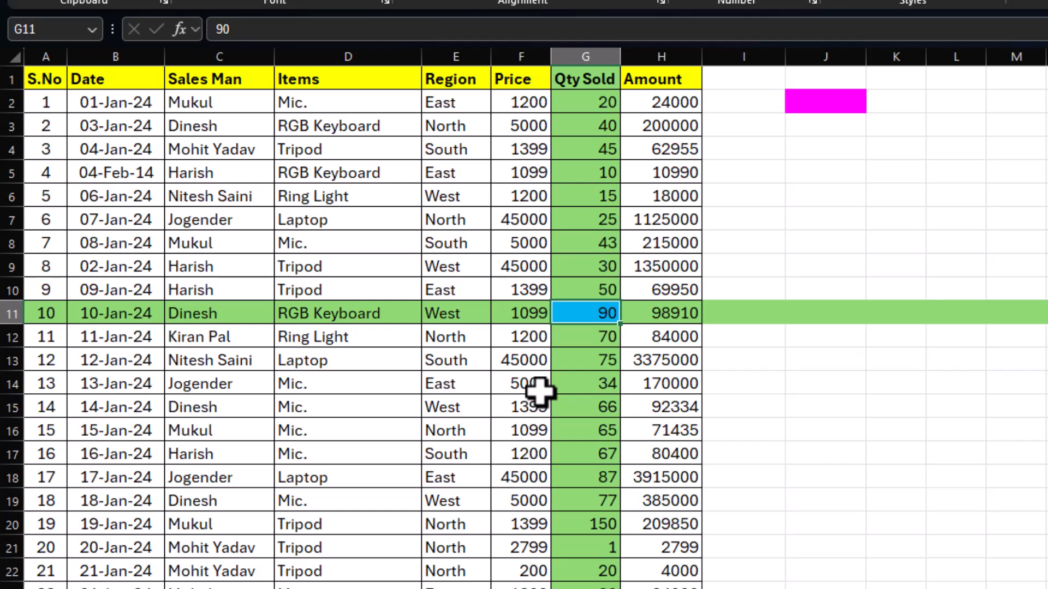
Check the highlights on empty cells outside the table, such as M16, and on selected ranges within the table.
{"action": "left_click", "coordinate": [819, 247]}
{"action": "left_click", "coordinate": [1011, 430]}
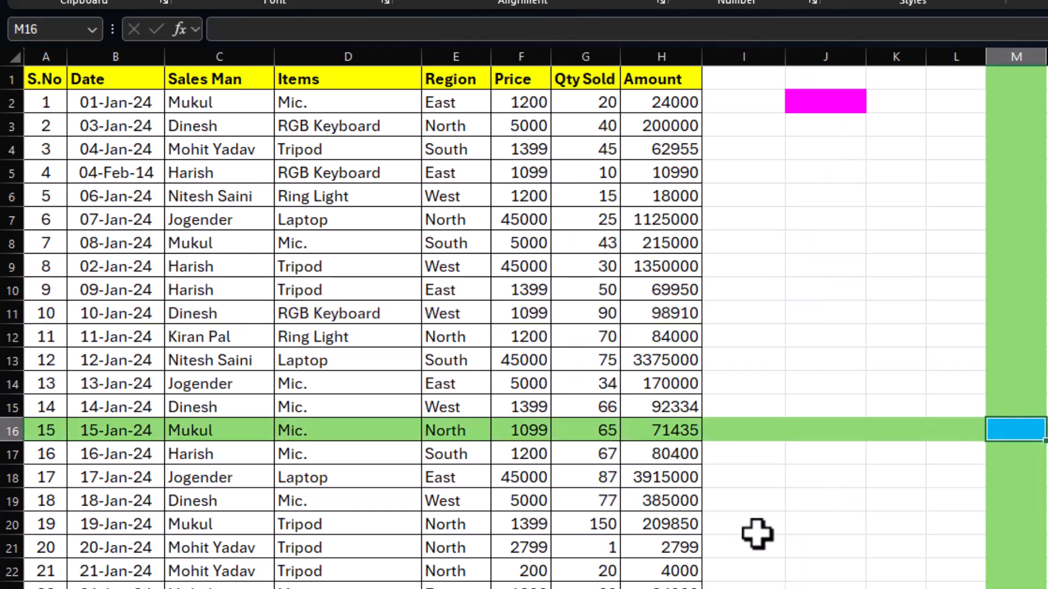
{"action": "left_click", "coordinate": [768, 529]}
{"action": "left_click", "coordinate": [837, 267]}
{"action": "left_click", "coordinate": [557, 310]}
{"action": "left_click_drag", "start_coordinate": [142, 260], "coordinate": [519, 265]}
{"action": "left_click", "coordinate": [470, 432]}
{"action": "left_click", "coordinate": [583, 314]}
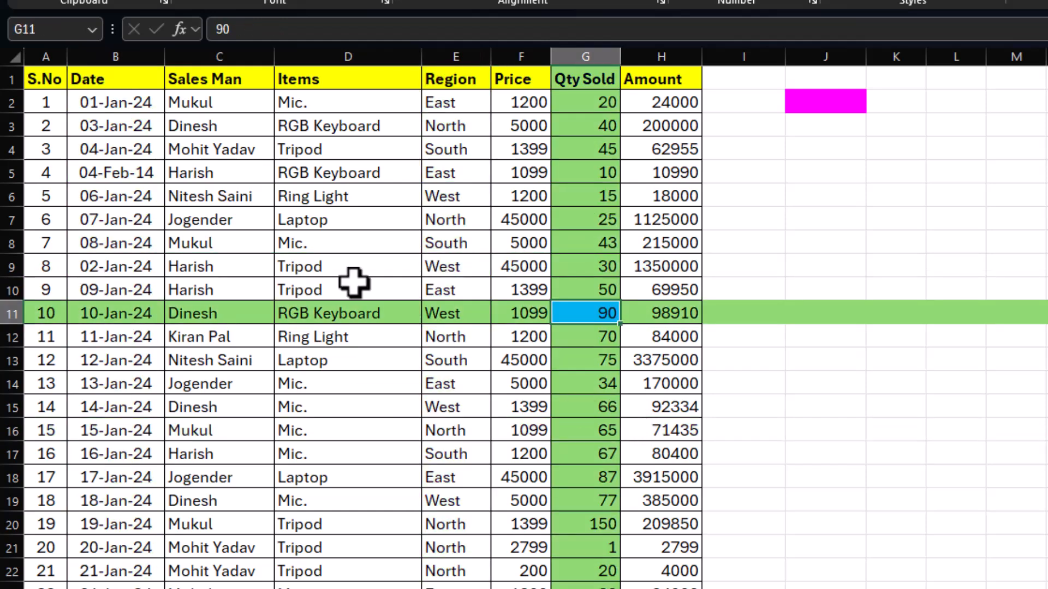
{"action": "left_click_drag", "start_coordinate": [42, 87], "coordinate": [671, 575]}
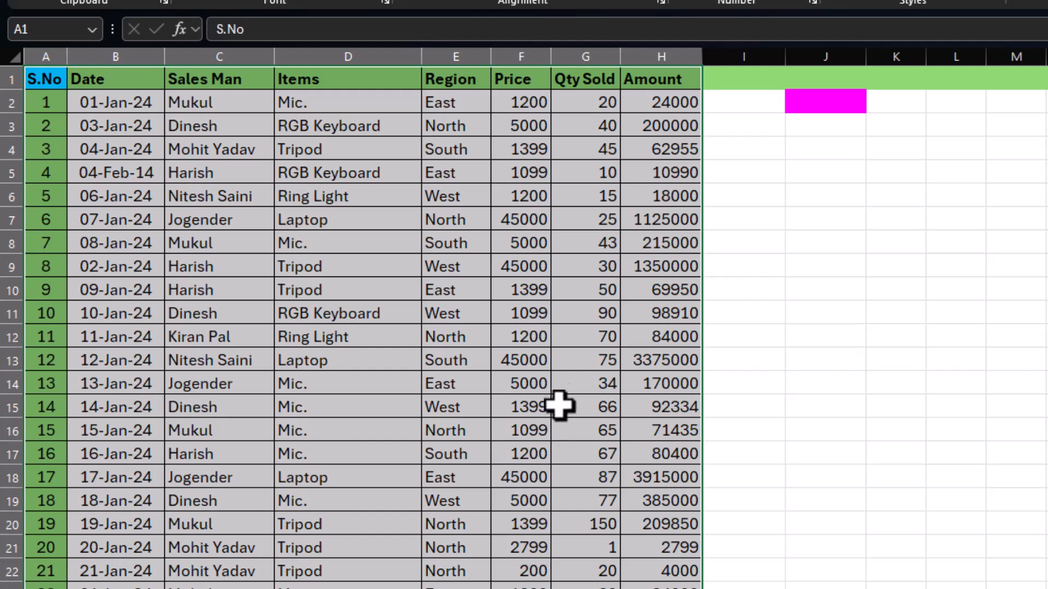